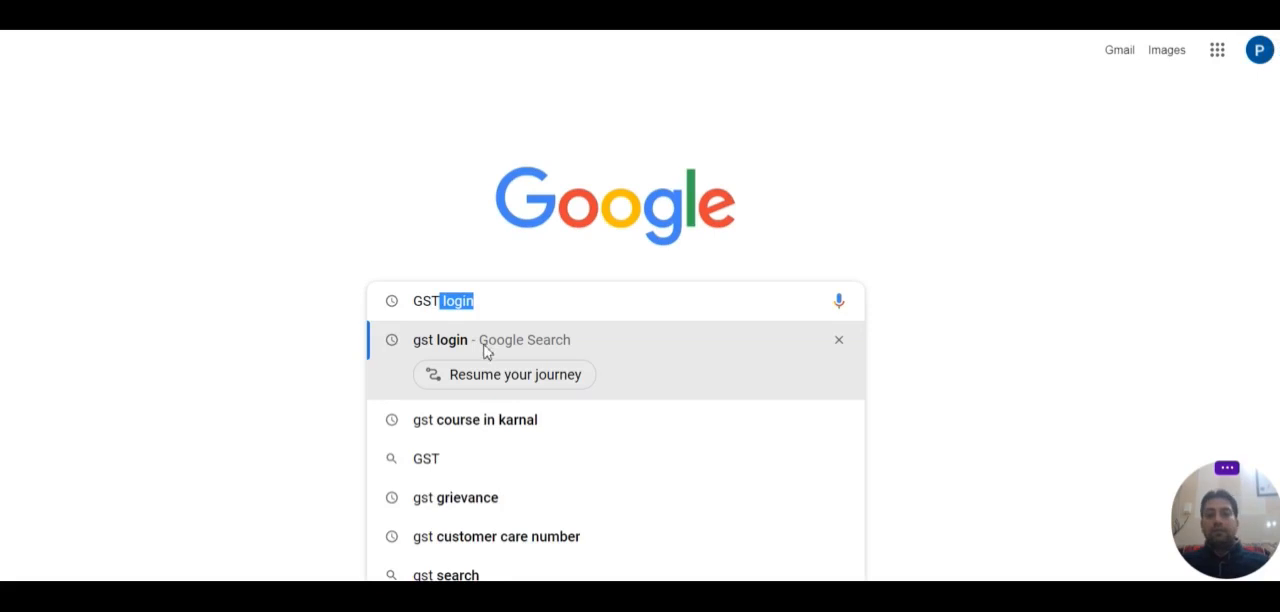
Step: Search Google for gst login, open the GST Portal login page and enter the account username
click(485, 345)
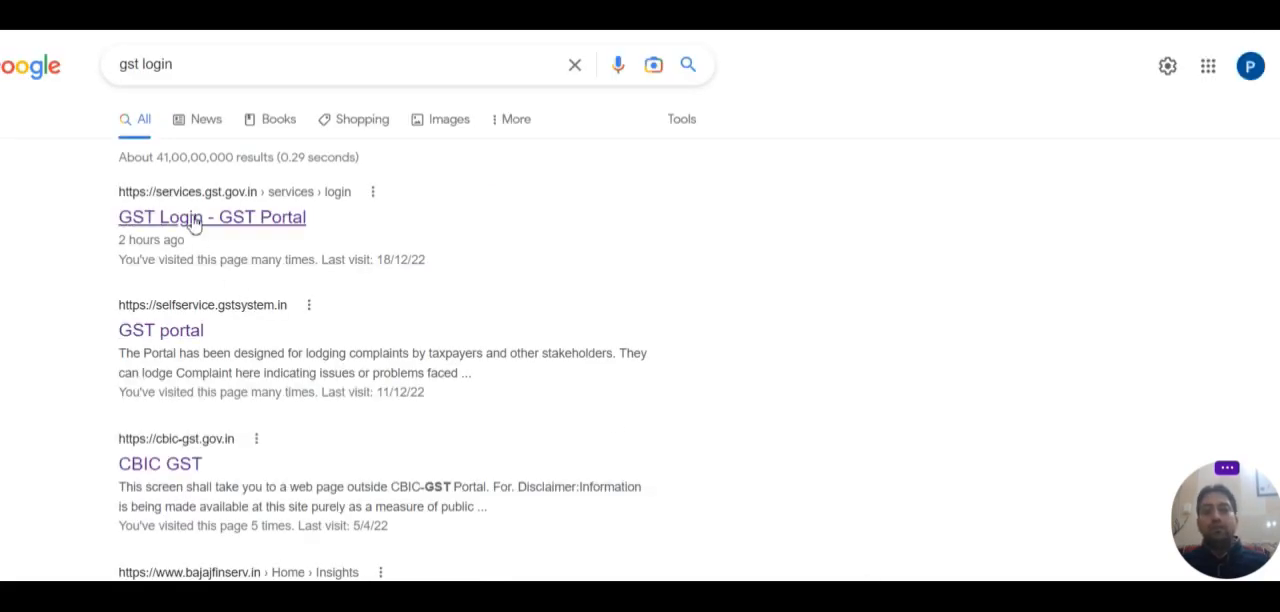
click(195, 224)
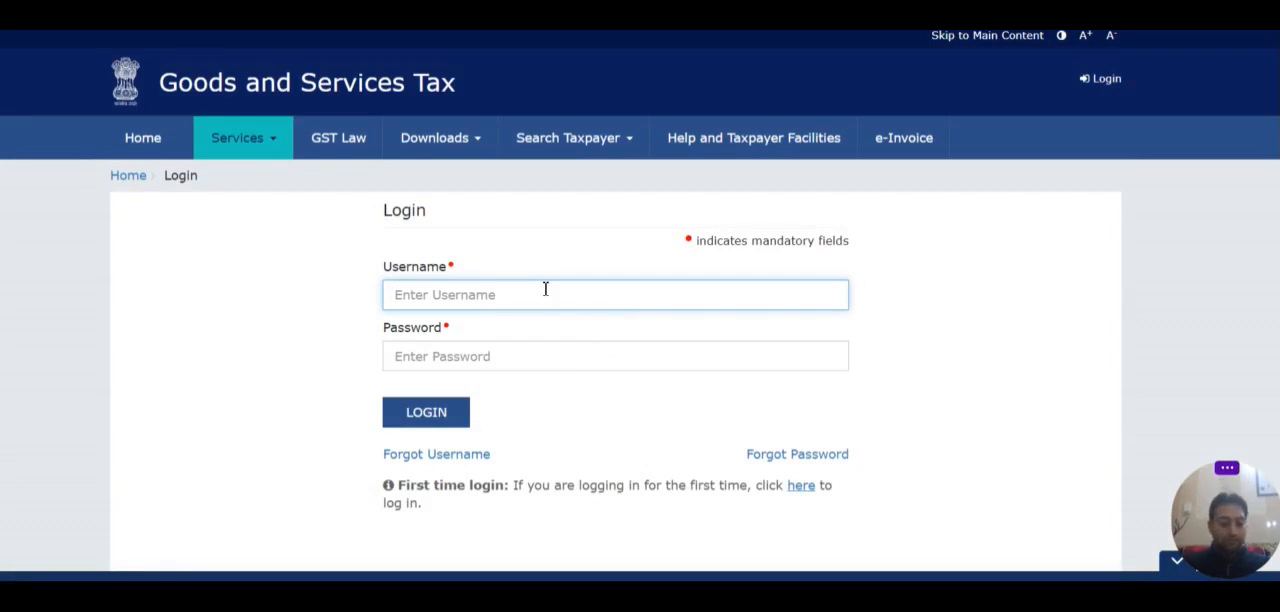
text(pkra_)
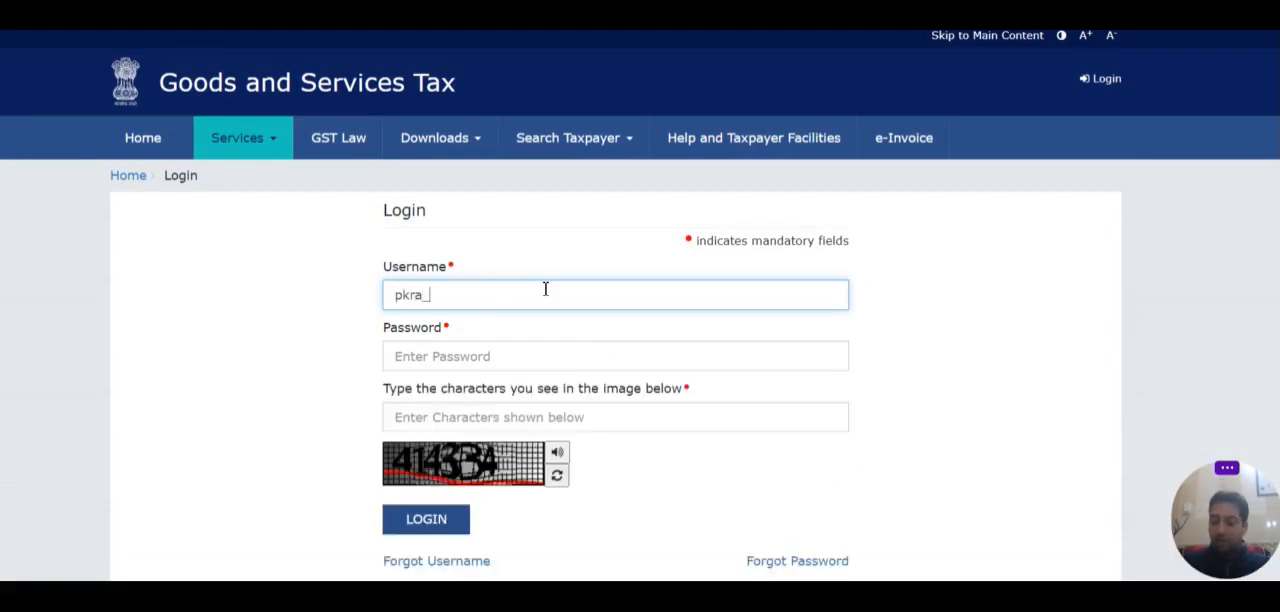
text(2020)
key(Tab)
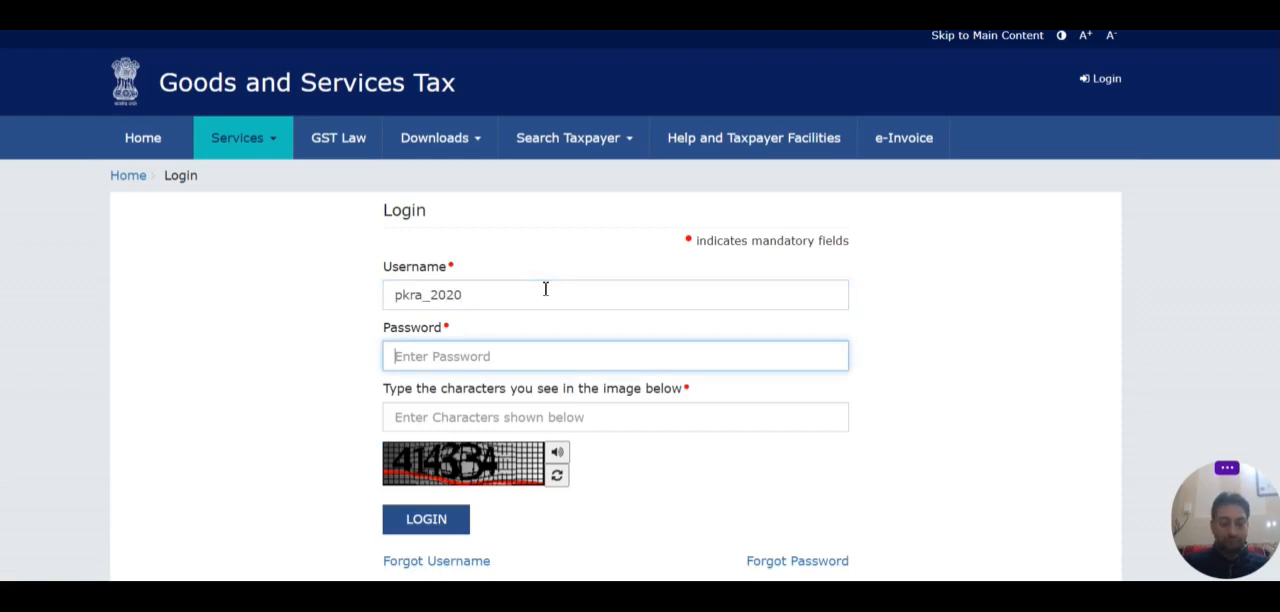
Step: Enter the account password and the captcha characters, and log in to the GST portal
text(*)
key(BackSpace)
text(******)
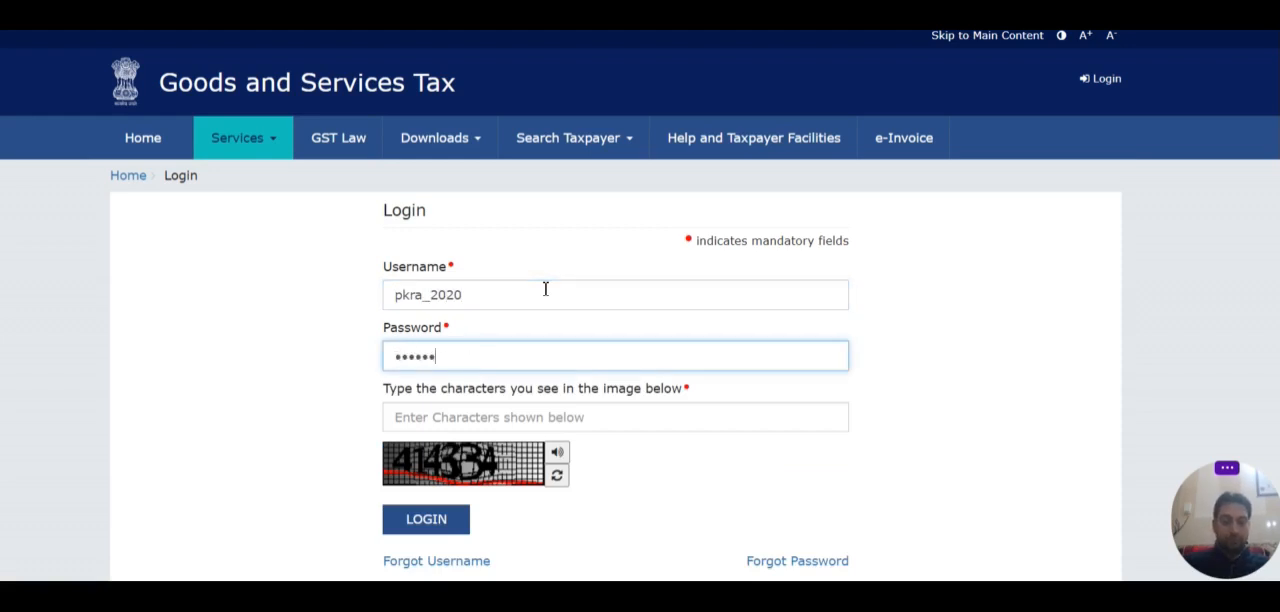
text(*****)
key(Tab)
text(41)
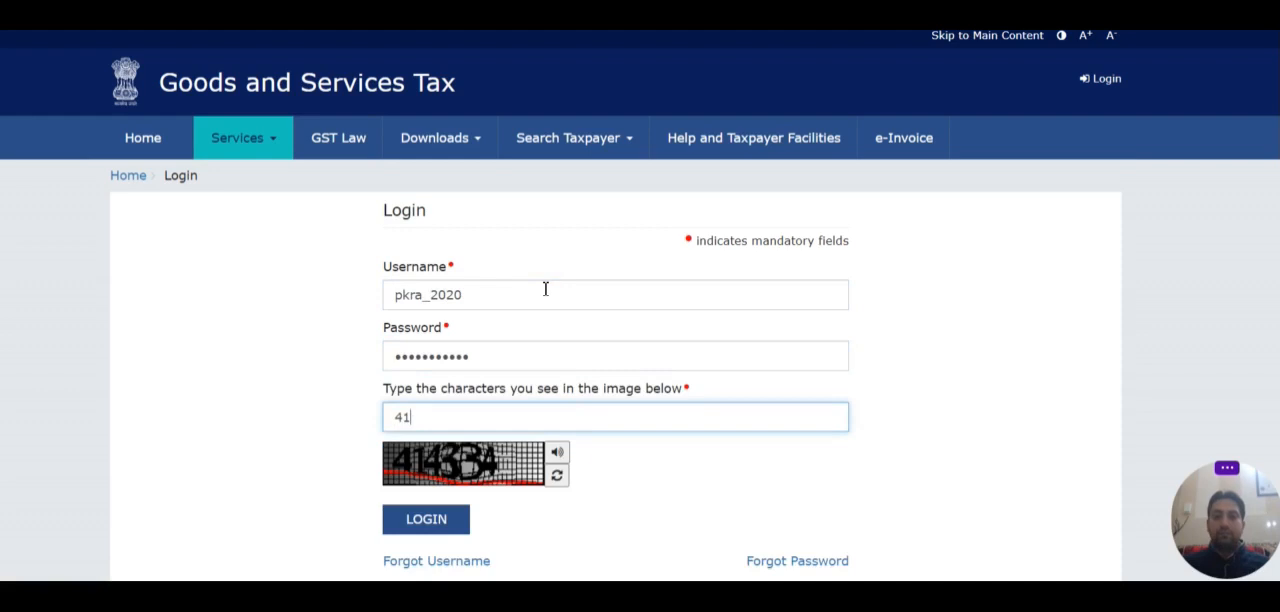
text(4334)
key(Return)
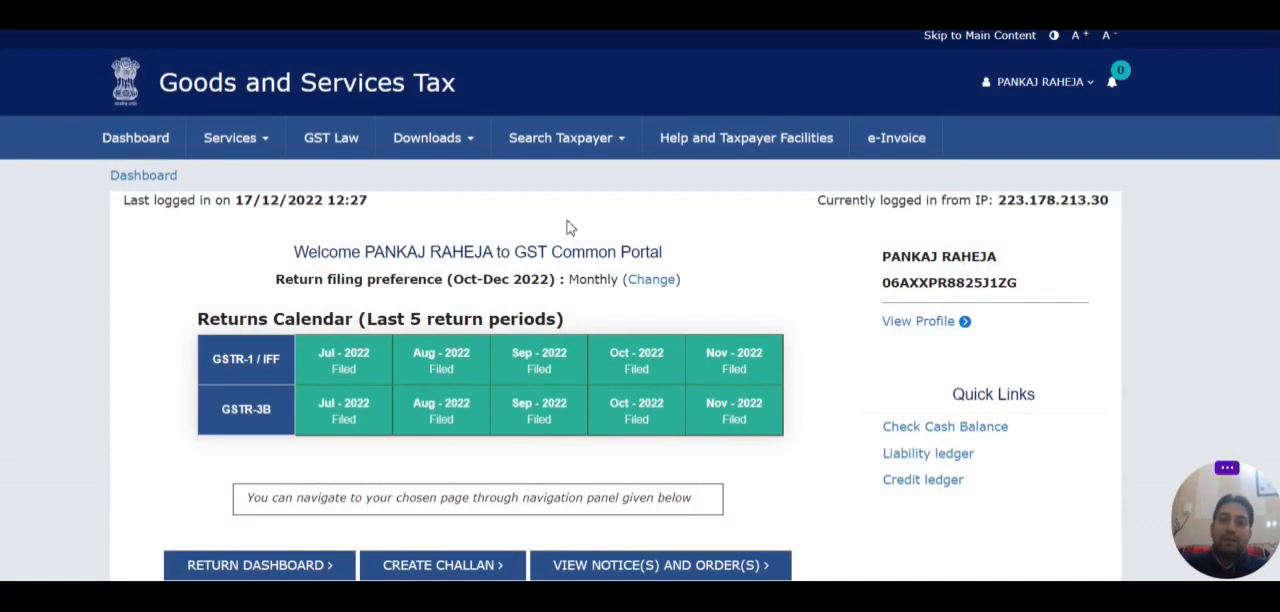
Step: Open the Annual Return page from the Returns services
scroll(570, 224, down, 1)
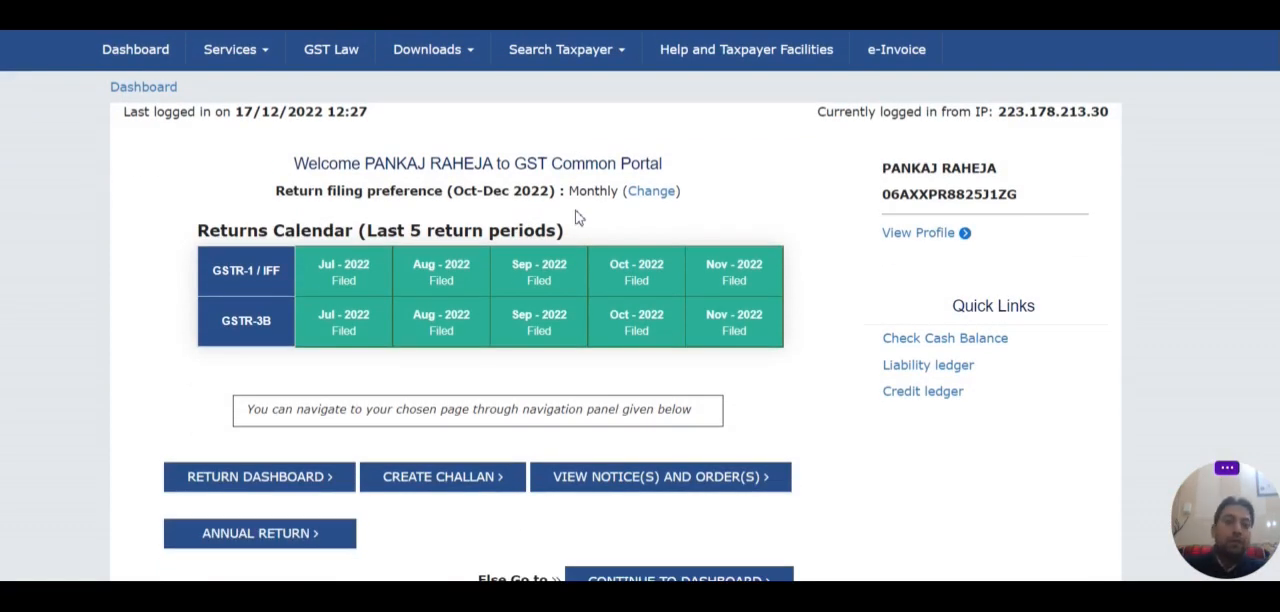
mouse_move(644, 316)
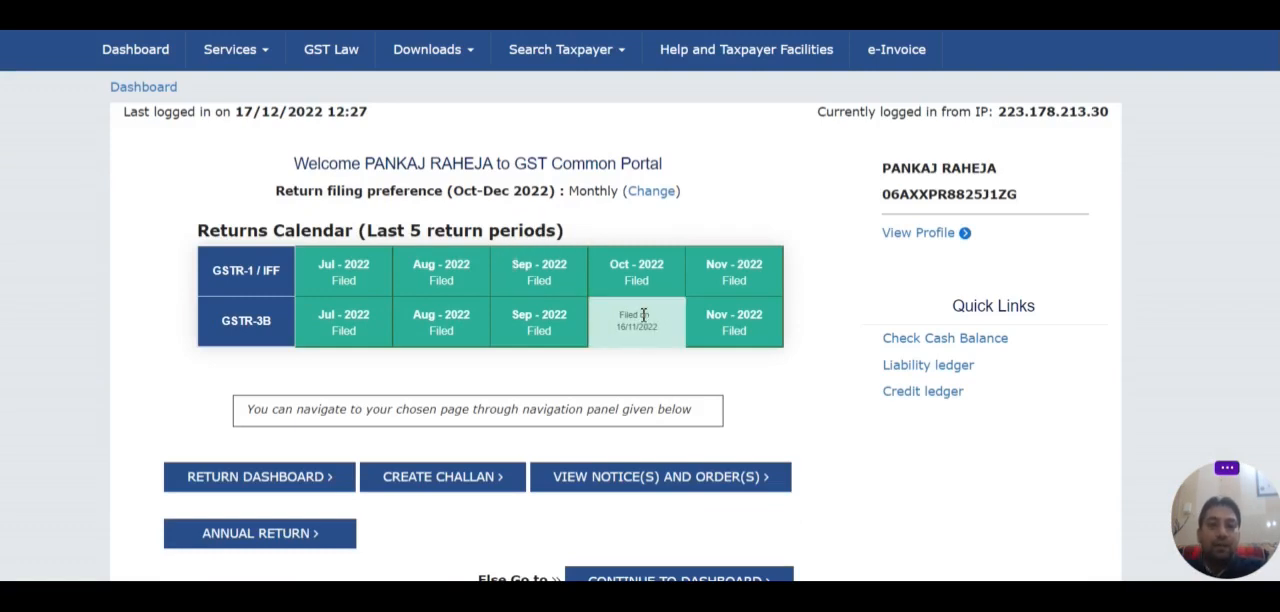
click(265, 62)
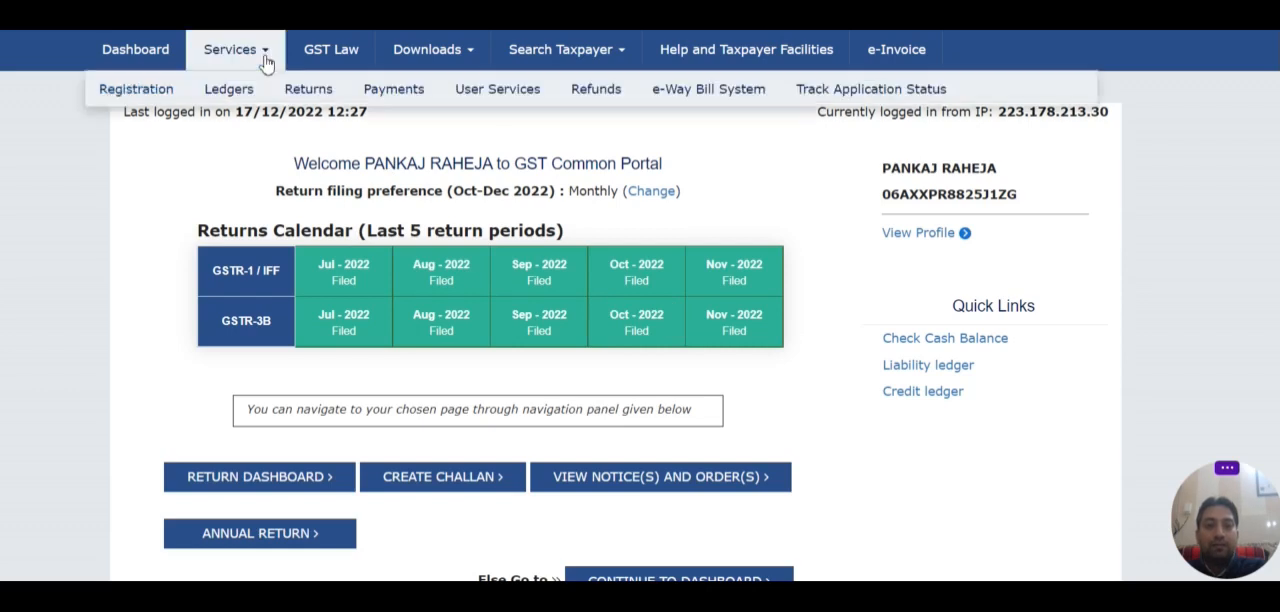
mouse_move(306, 94)
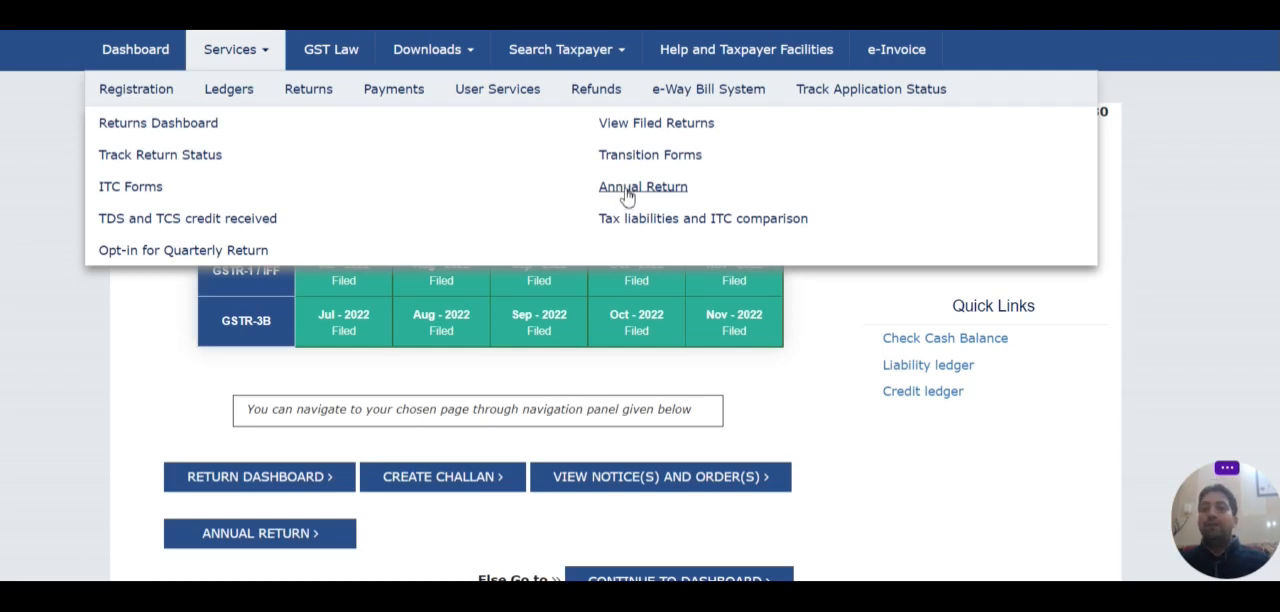
click(625, 190)
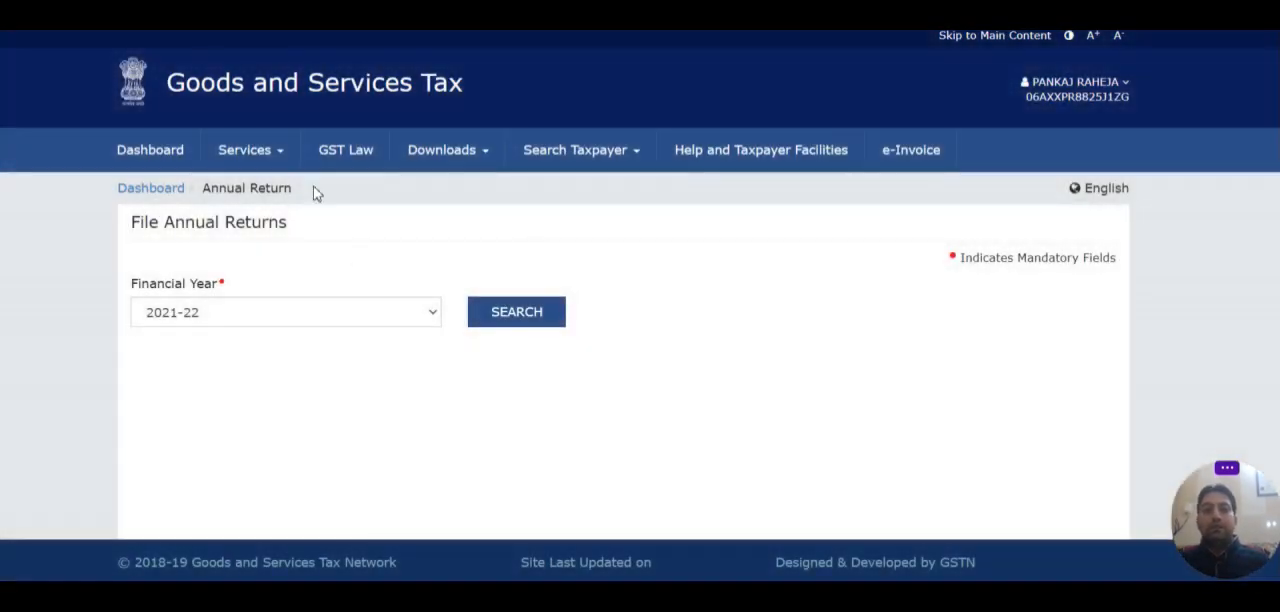
Step: Return to the dashboard and review the ledger balance and the turnover details for financial year 2021-22
mouse_move(263, 157)
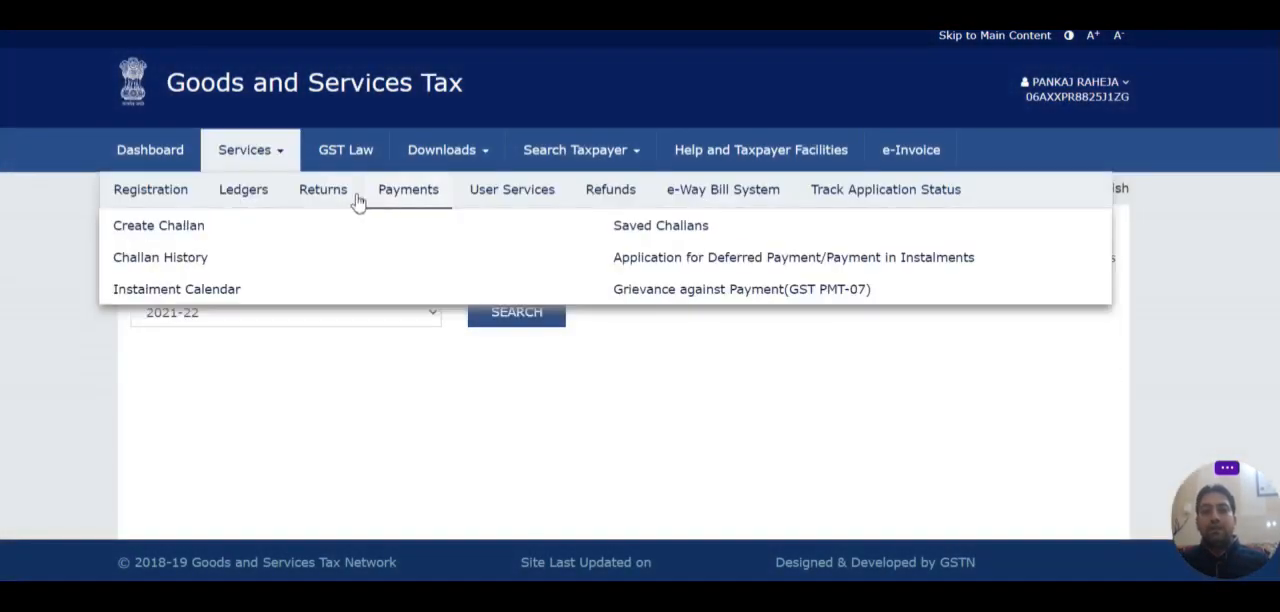
mouse_move(346, 203)
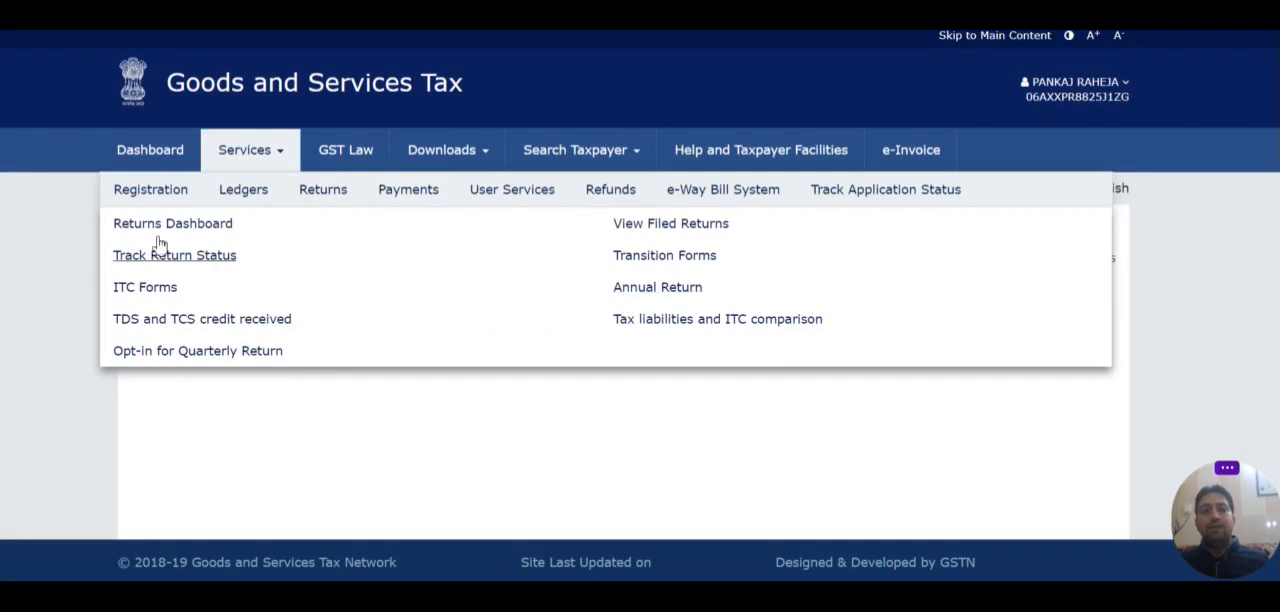
click(163, 158)
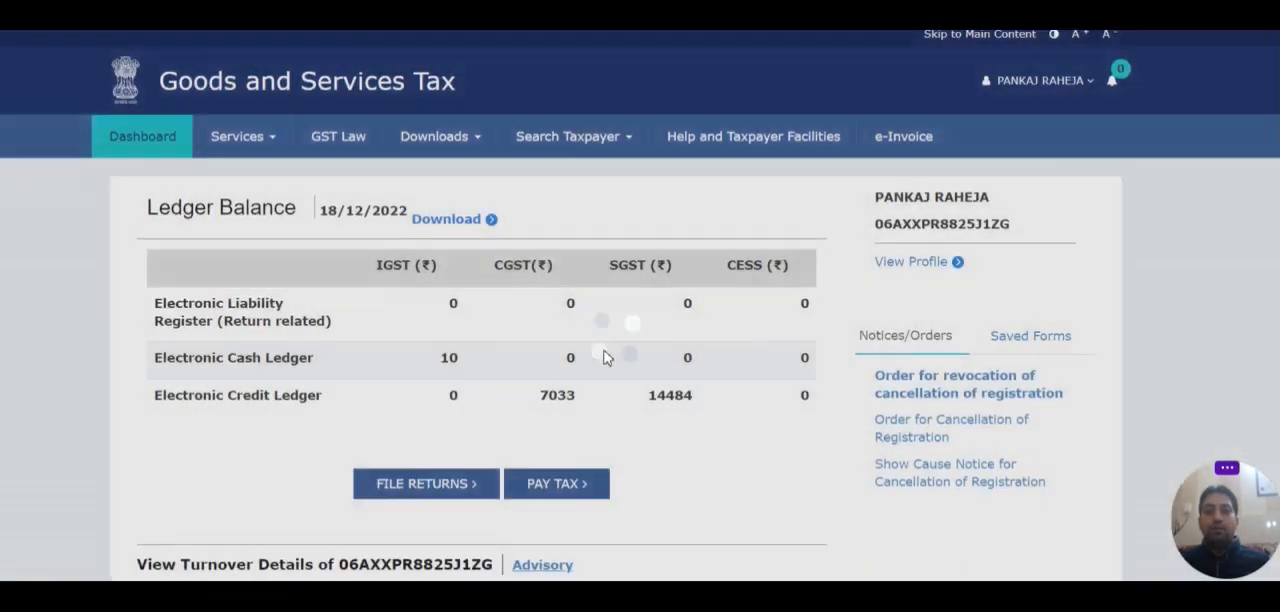
scroll(600, 345, down, 3)
scroll(605, 358, down, 3)
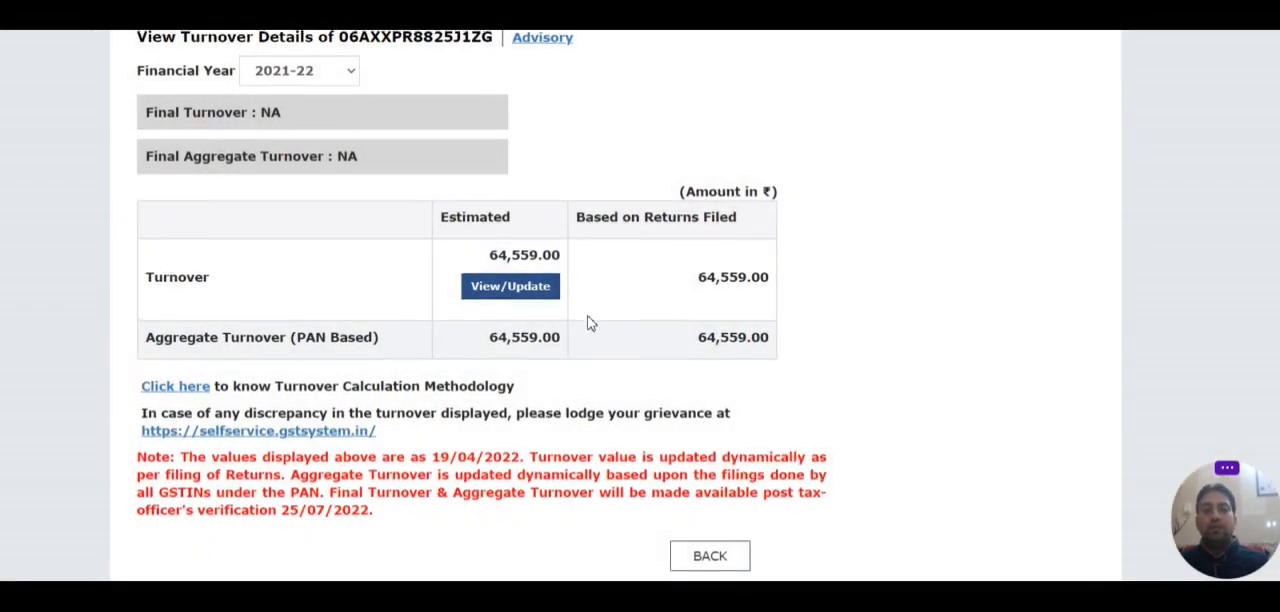
scroll(590, 322, up, 5)
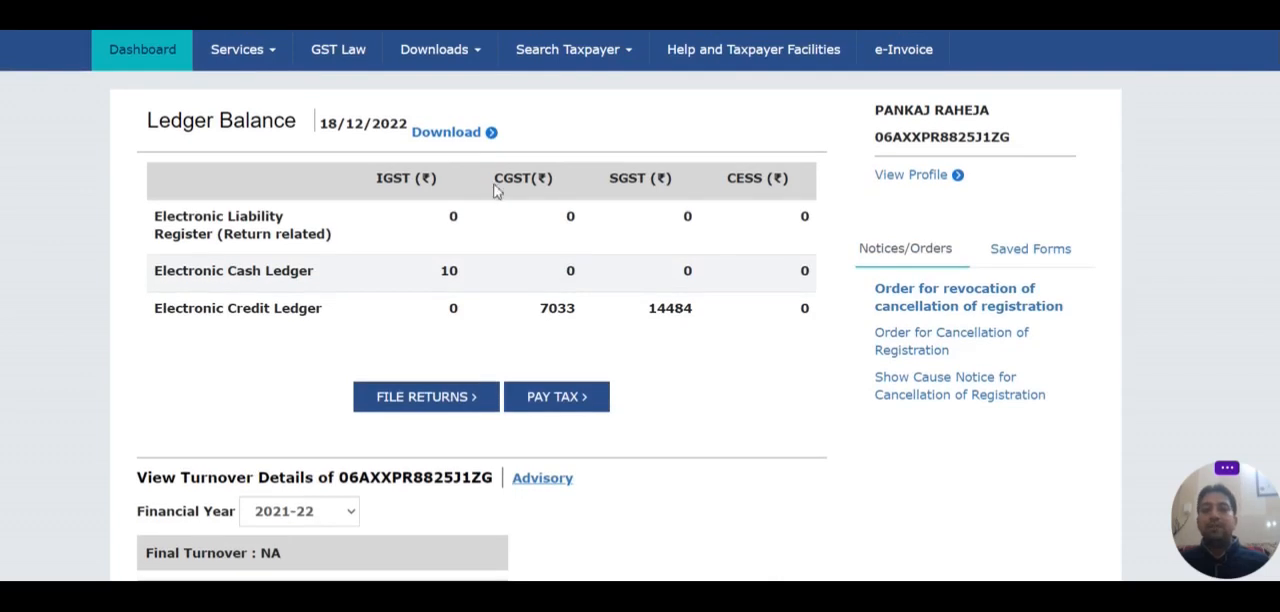
scroll(504, 241, up, 1)
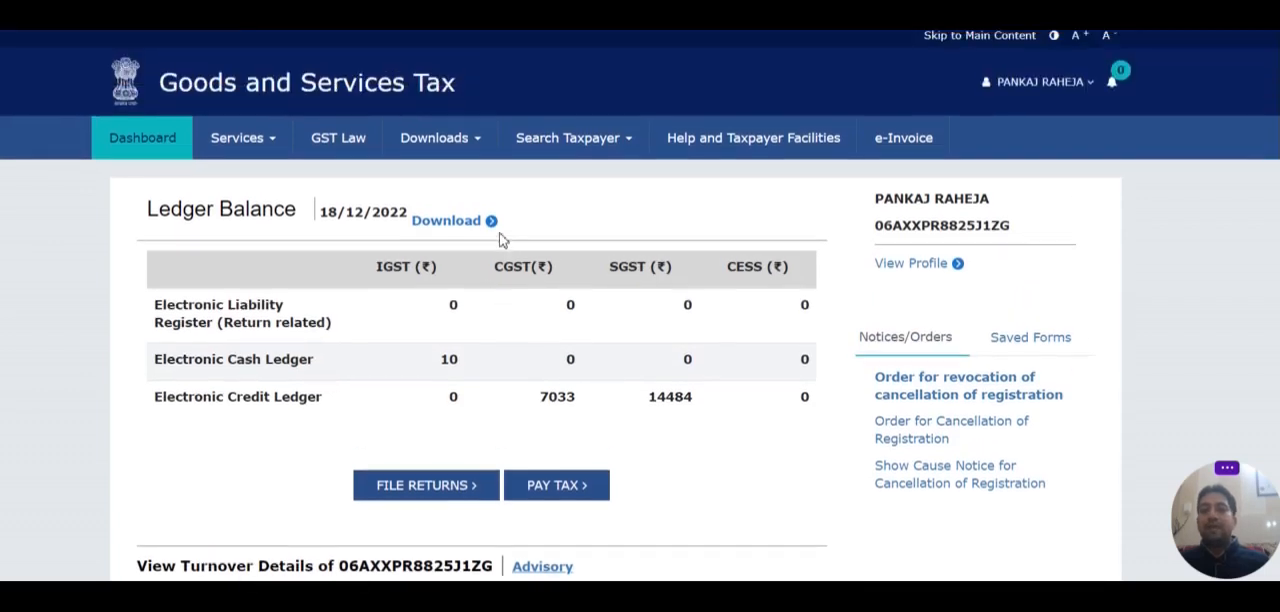
Step: Go to the Annual Return filing page under Returns and search for financial year 2021-22
click(262, 140)
mouse_move(320, 184)
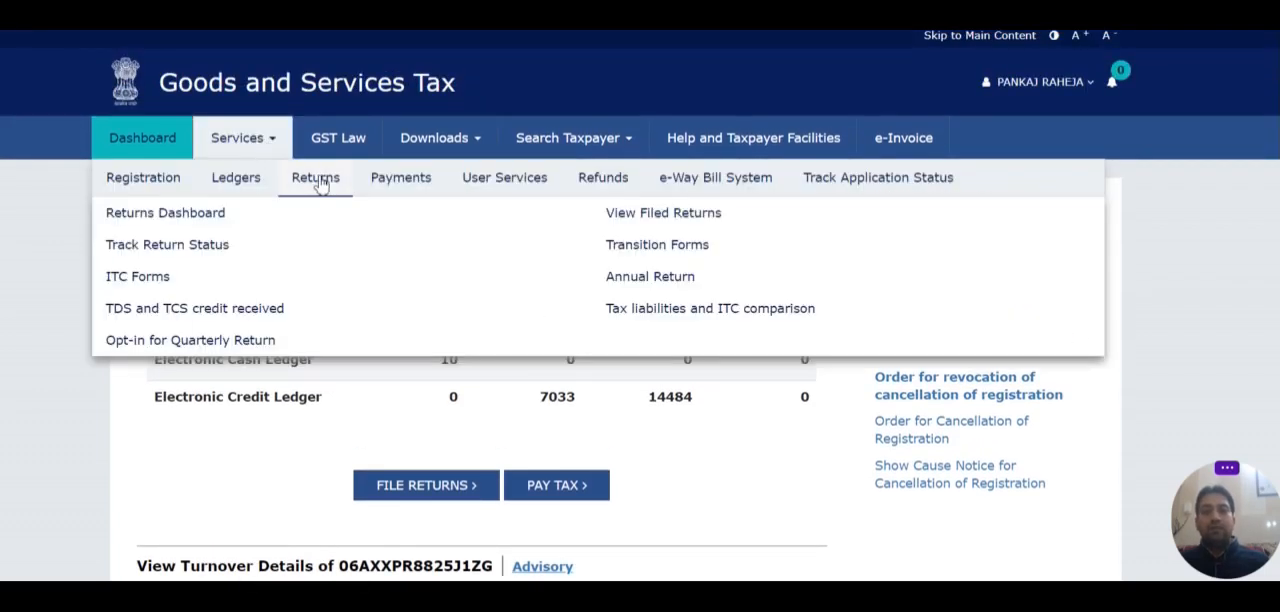
click(628, 279)
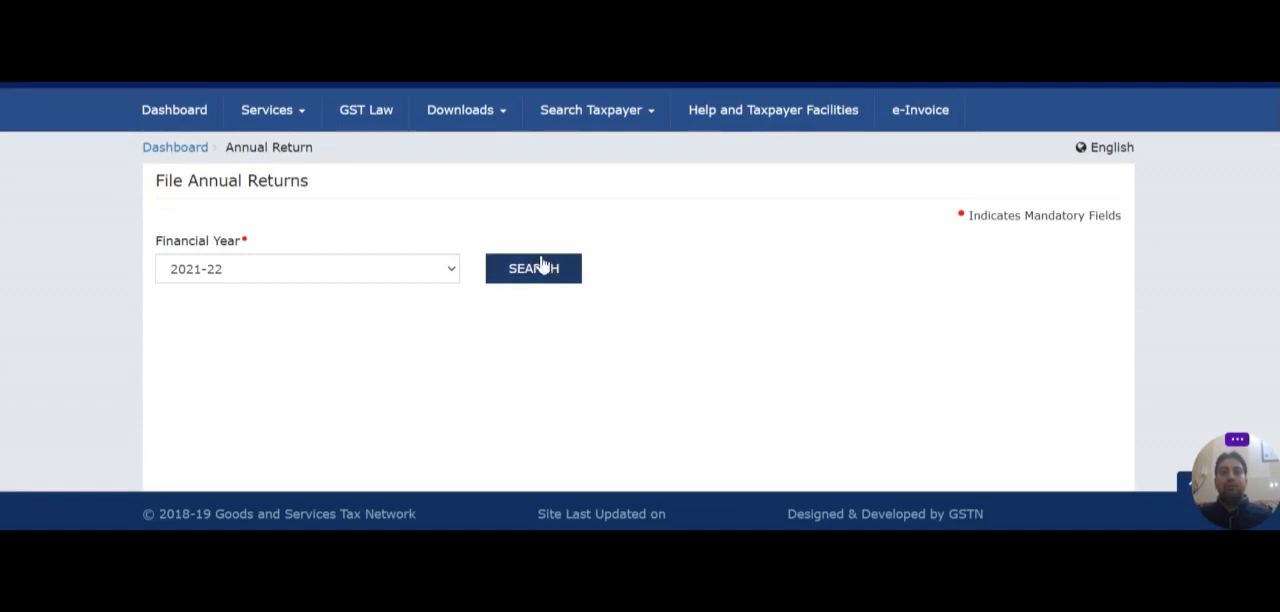
click(403, 278)
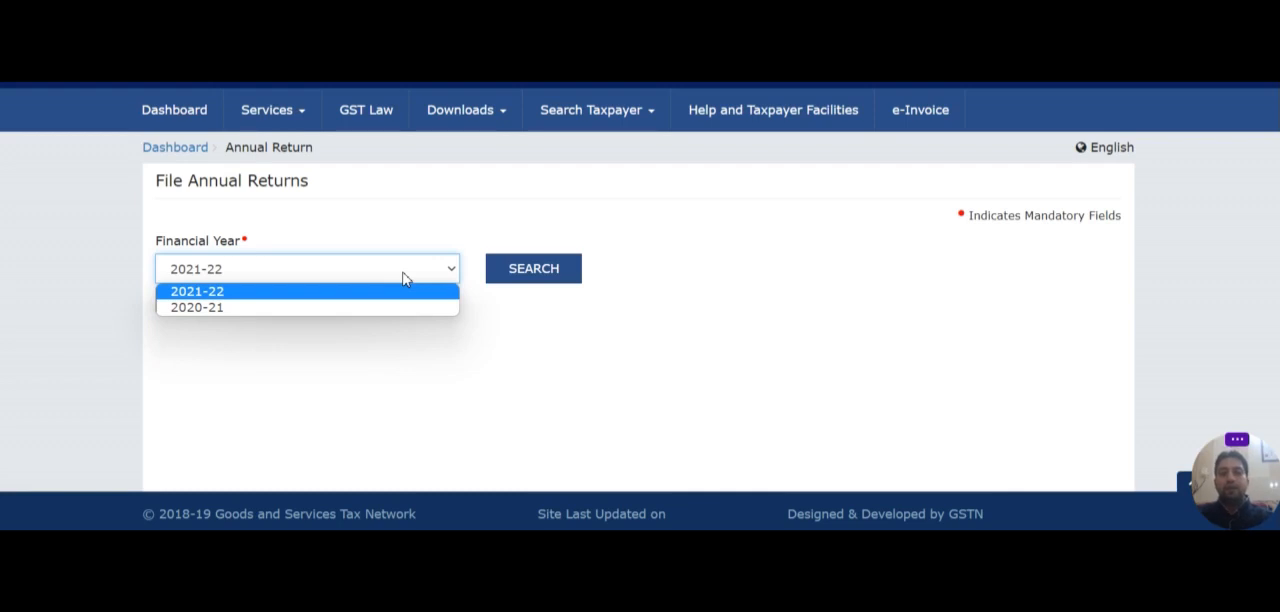
click(342, 298)
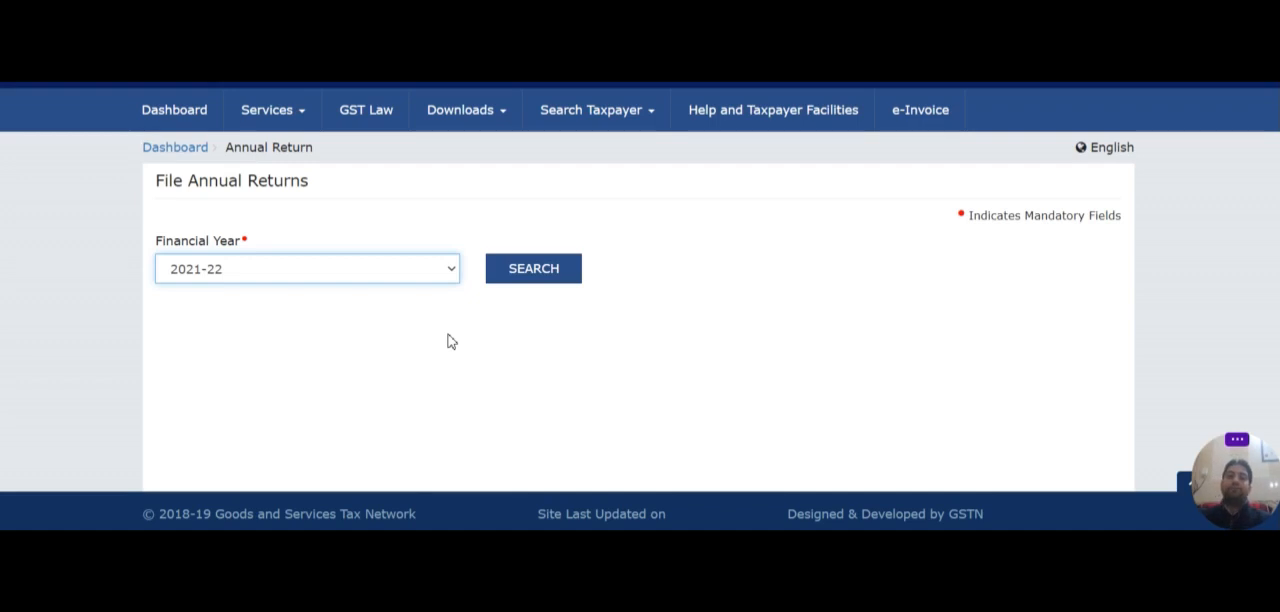
click(532, 273)
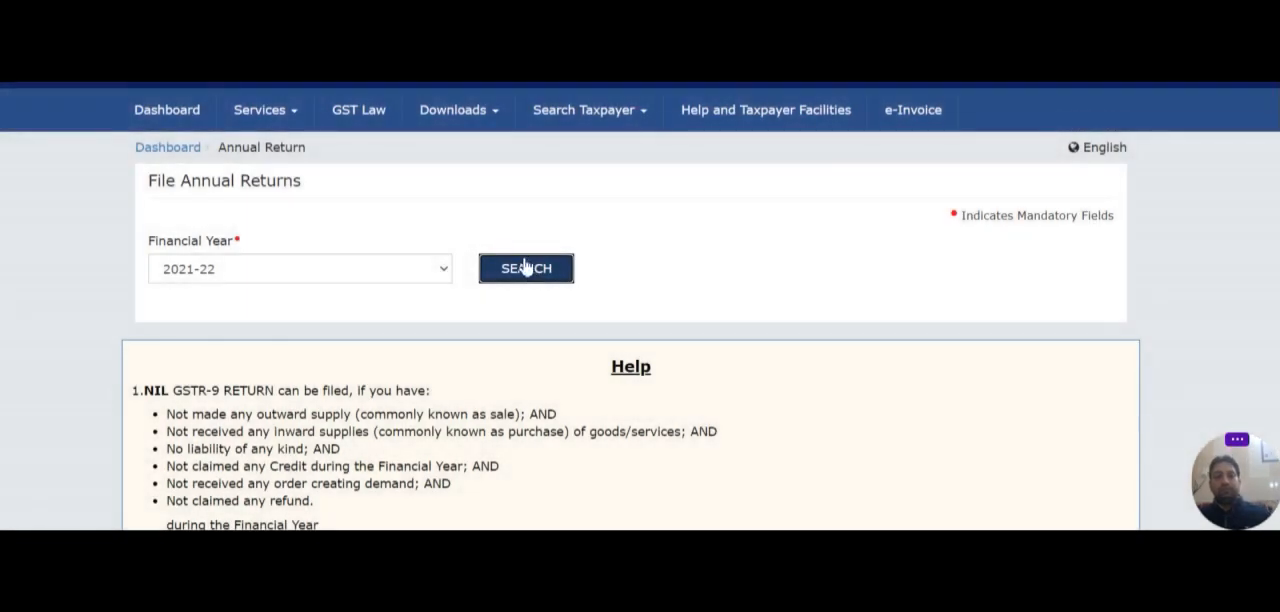
Step: Examine the GSTR-9 help notes, the filing warnings and the GSTR9 and GSTR 9C filing options
scroll(522, 265, down, 1)
scroll(521, 264, down, 1)
scroll(506, 226, up, 2)
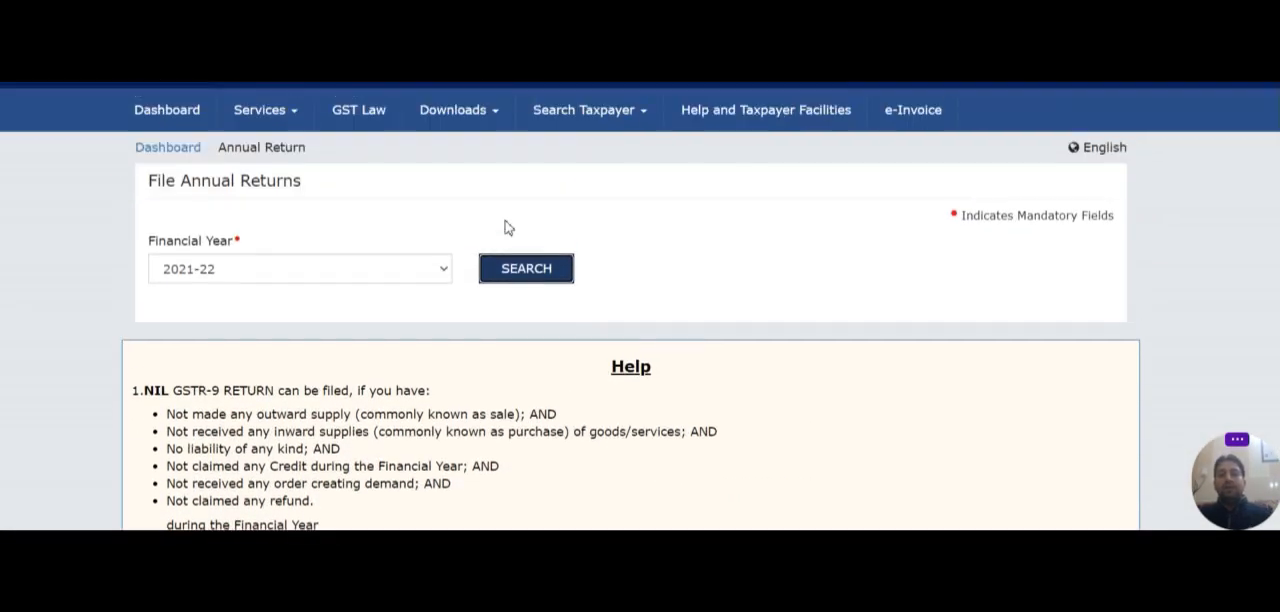
scroll(512, 227, down, 5)
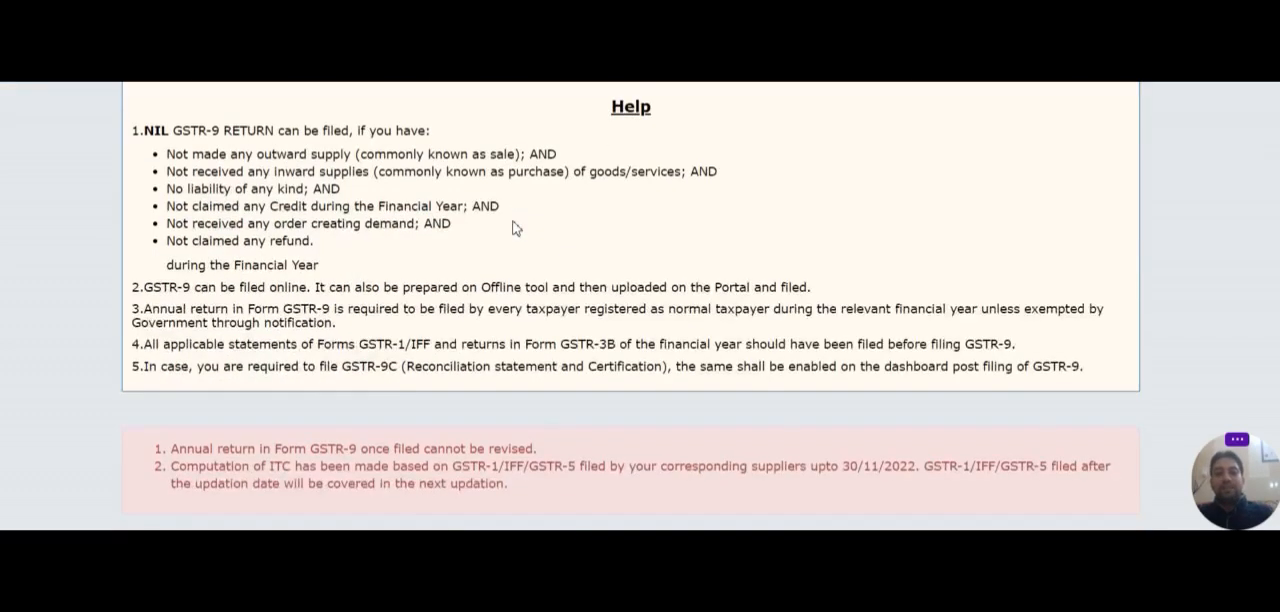
scroll(513, 228, down, 1)
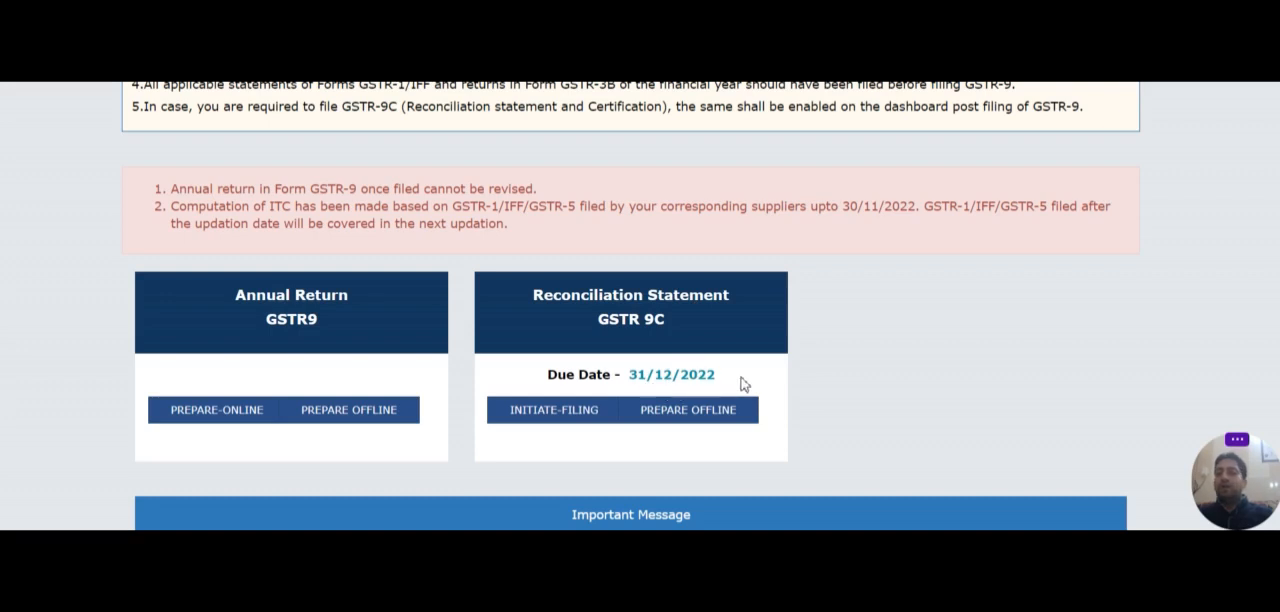
scroll(743, 384, up, 3)
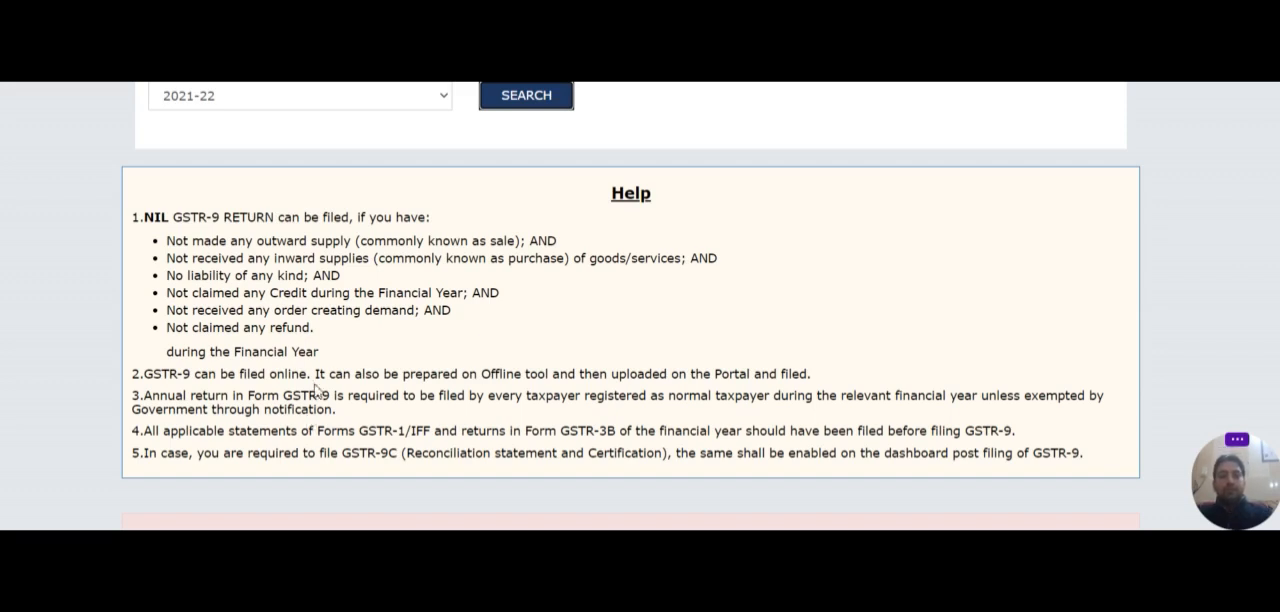
scroll(310, 373, down, 1)
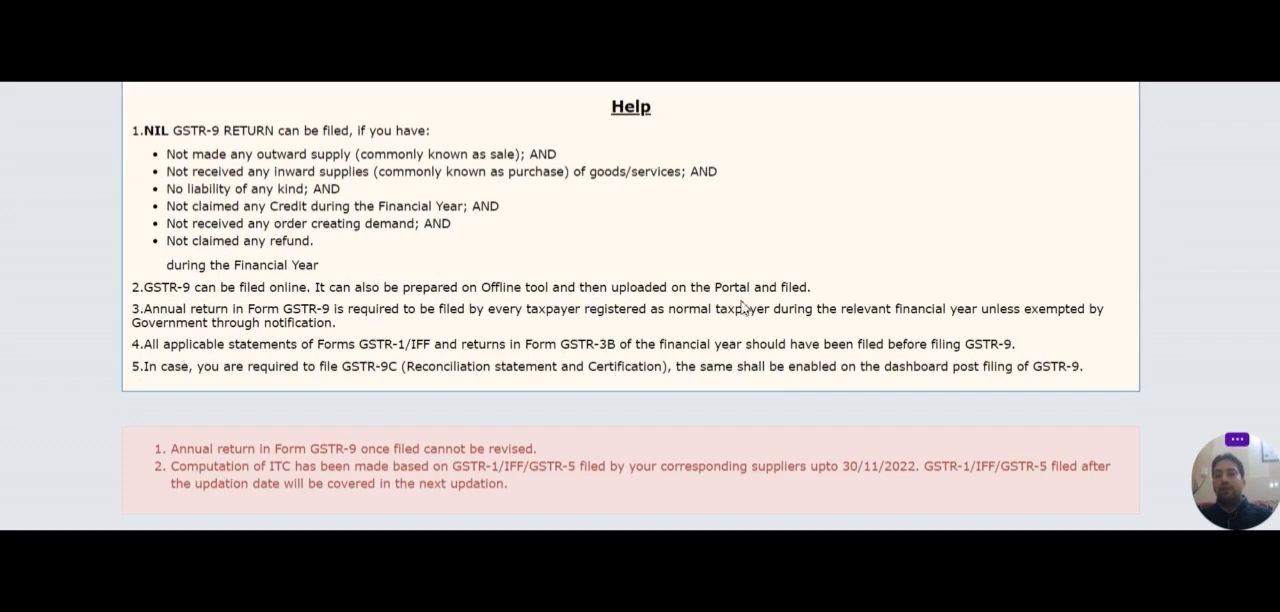
scroll(608, 380, up, 10)
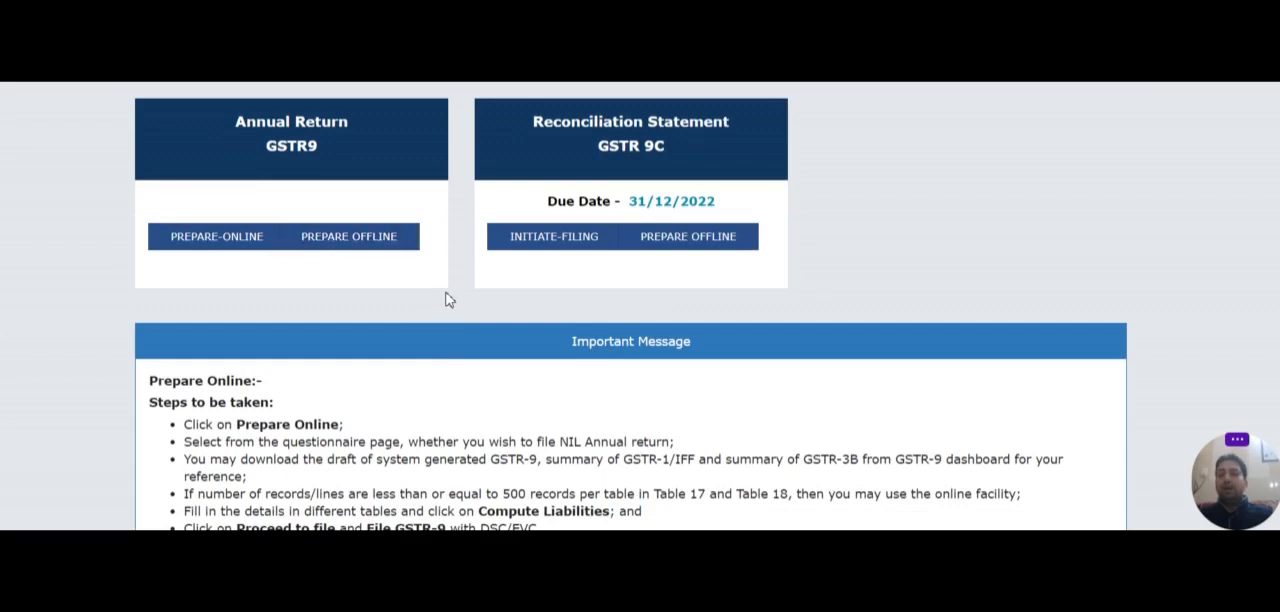
scroll(466, 289, up, 5)
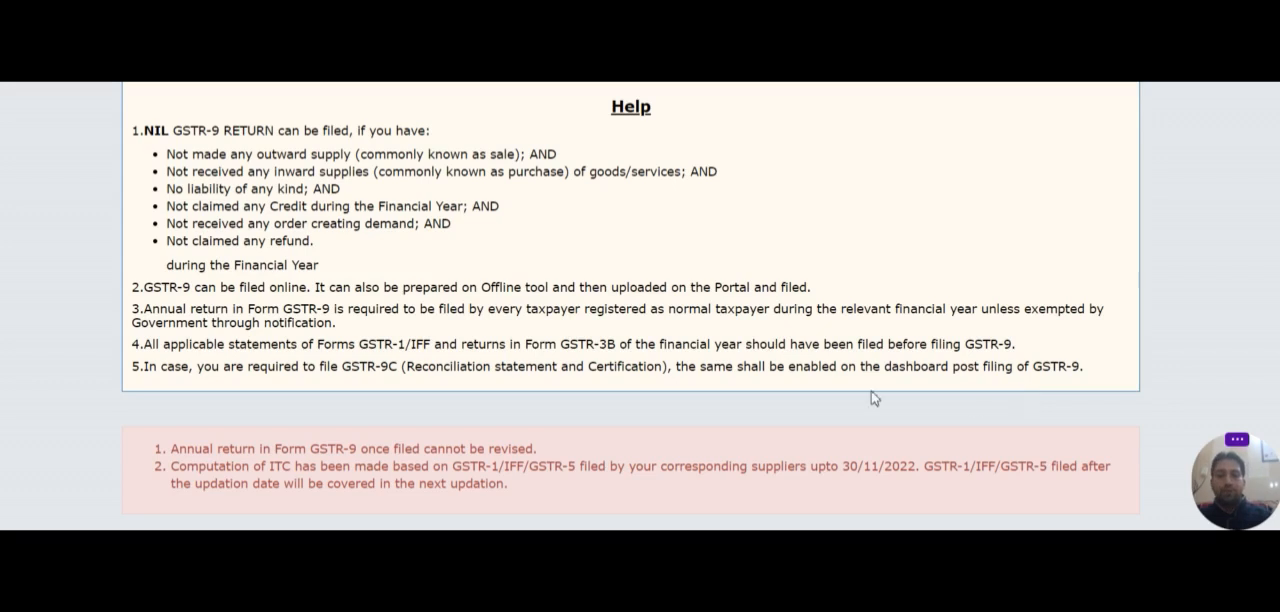
scroll(786, 295, down, 2)
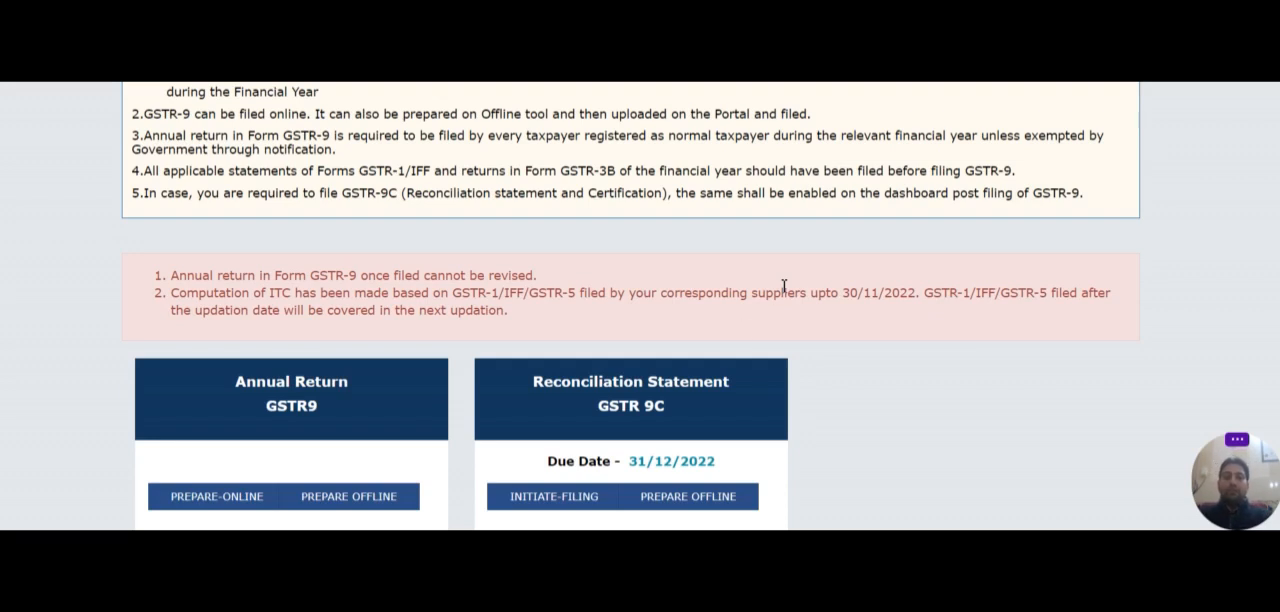
scroll(520, 310, down, 2)
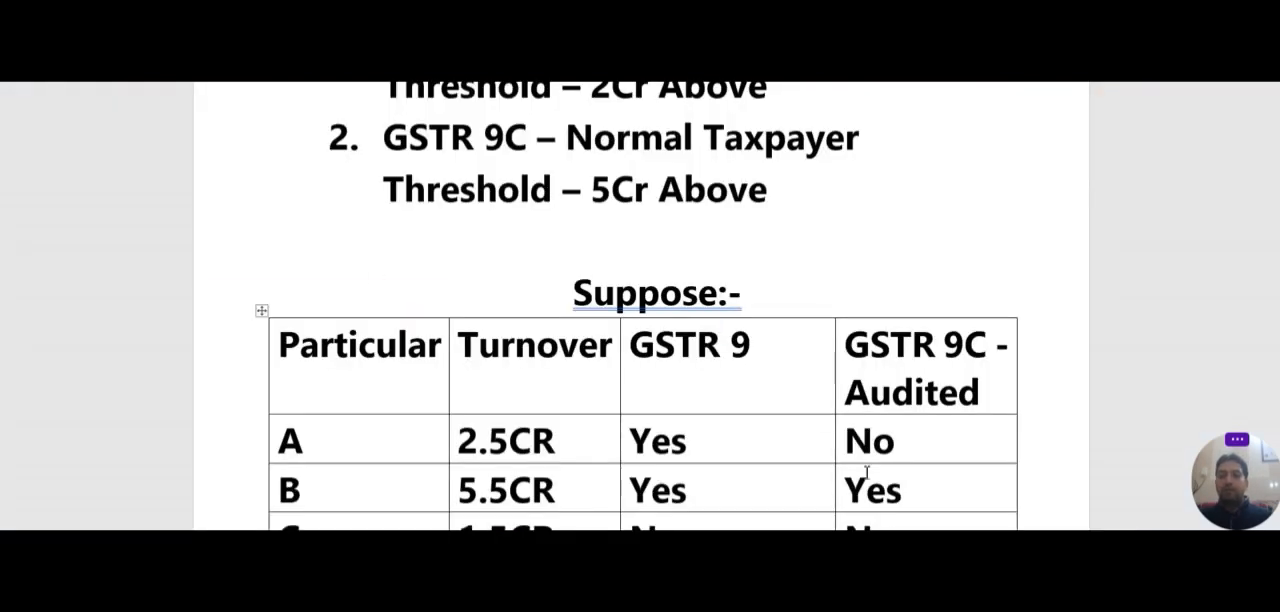
Step: Review the GSTR 9 and GSTR 9C turnover thresholds in the Word notes, and switch back to the GST portal
scroll(770, 368, up, 1)
scroll(750, 350, up, 2)
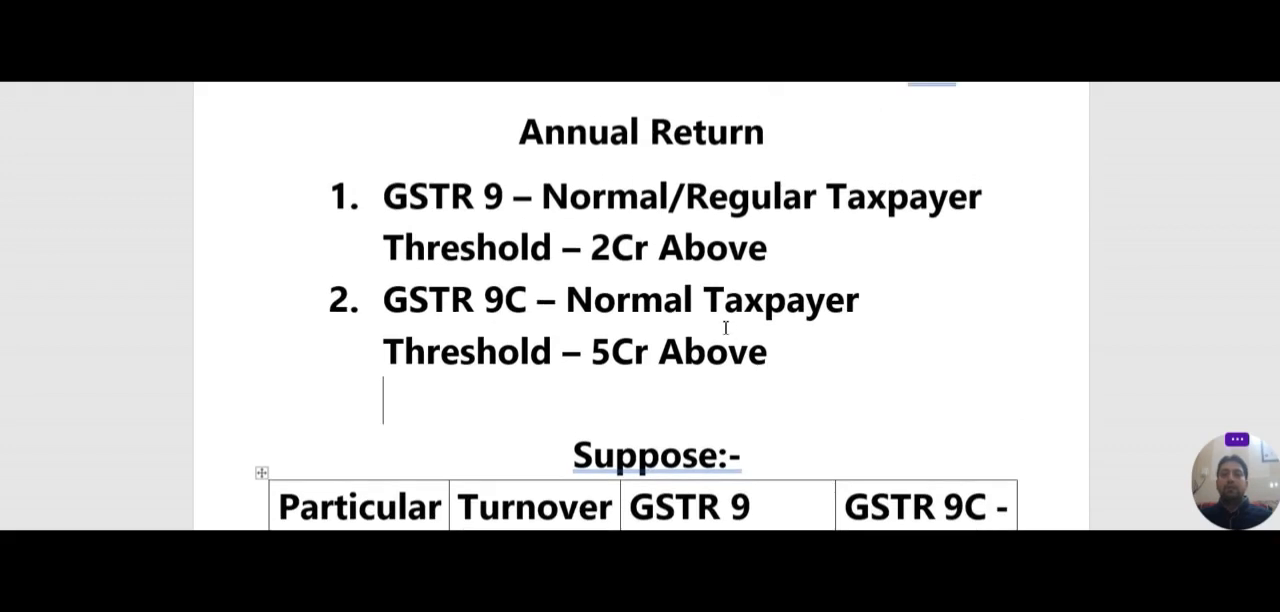
scroll(731, 330, up, 1)
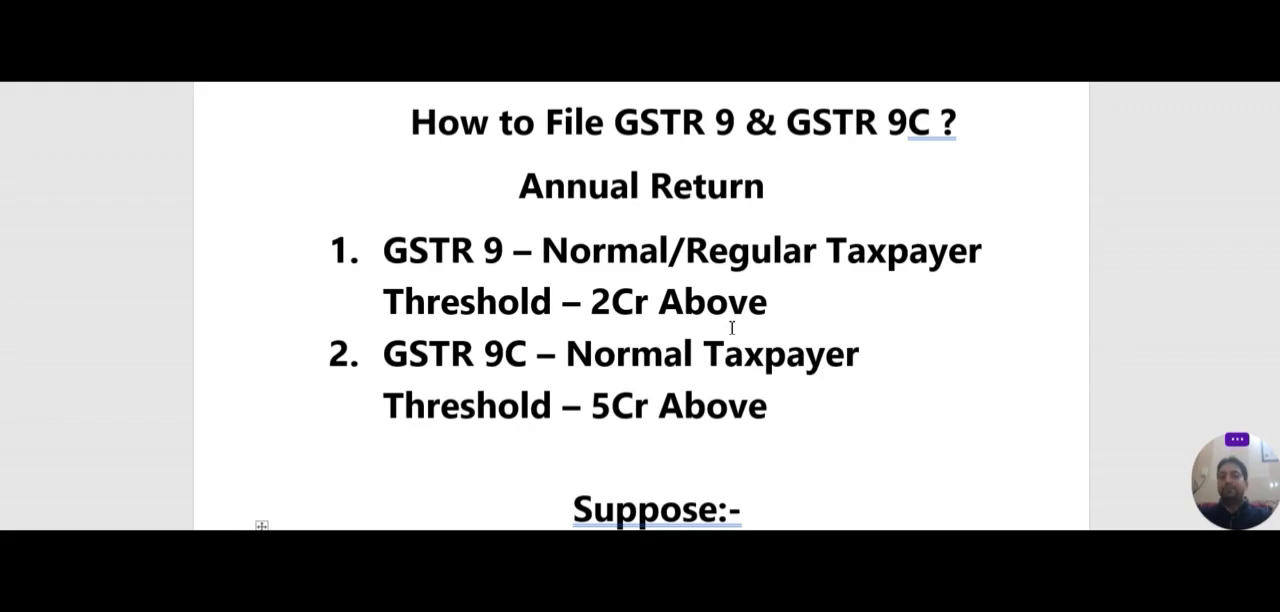
key(alt+Tab)
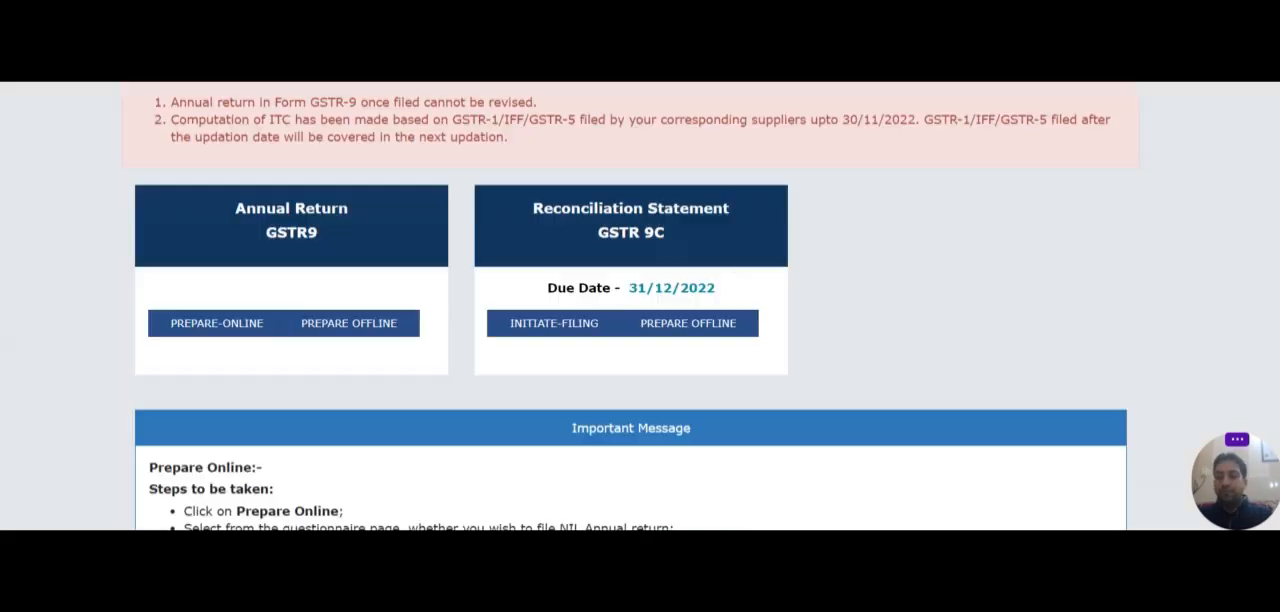
Step: Start preparing the GSTR-9 annual return online and proceed with No as the answer to the Nil return question
scroll(718, 390, down, 2)
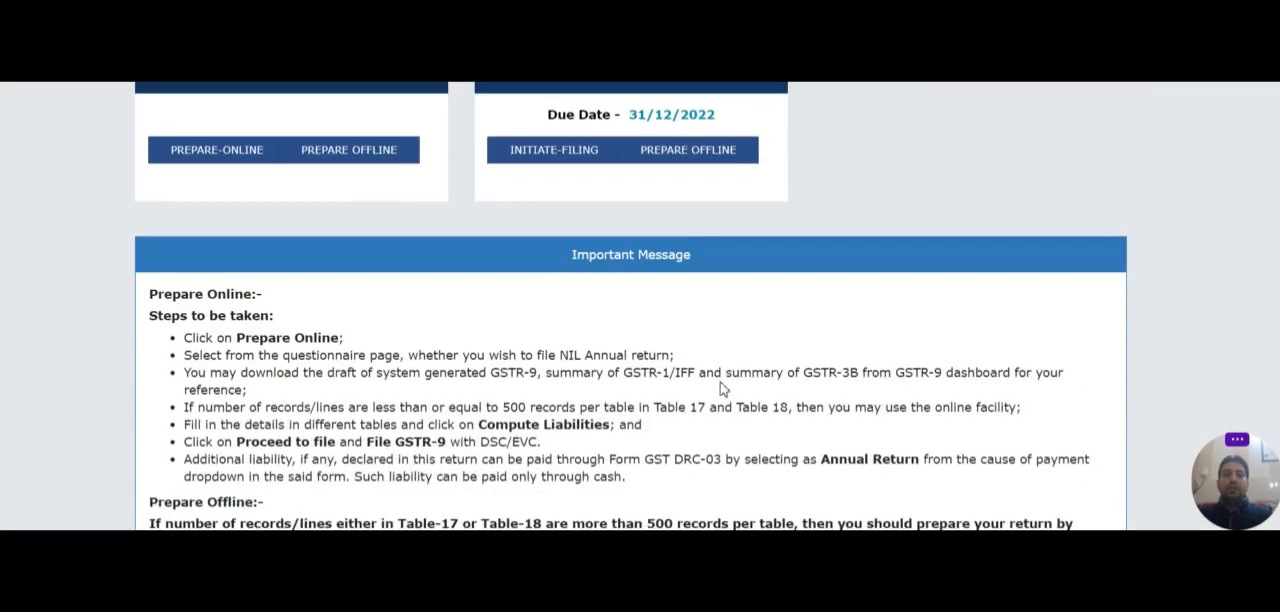
scroll(724, 388, down, 2)
scroll(722, 386, up, 5)
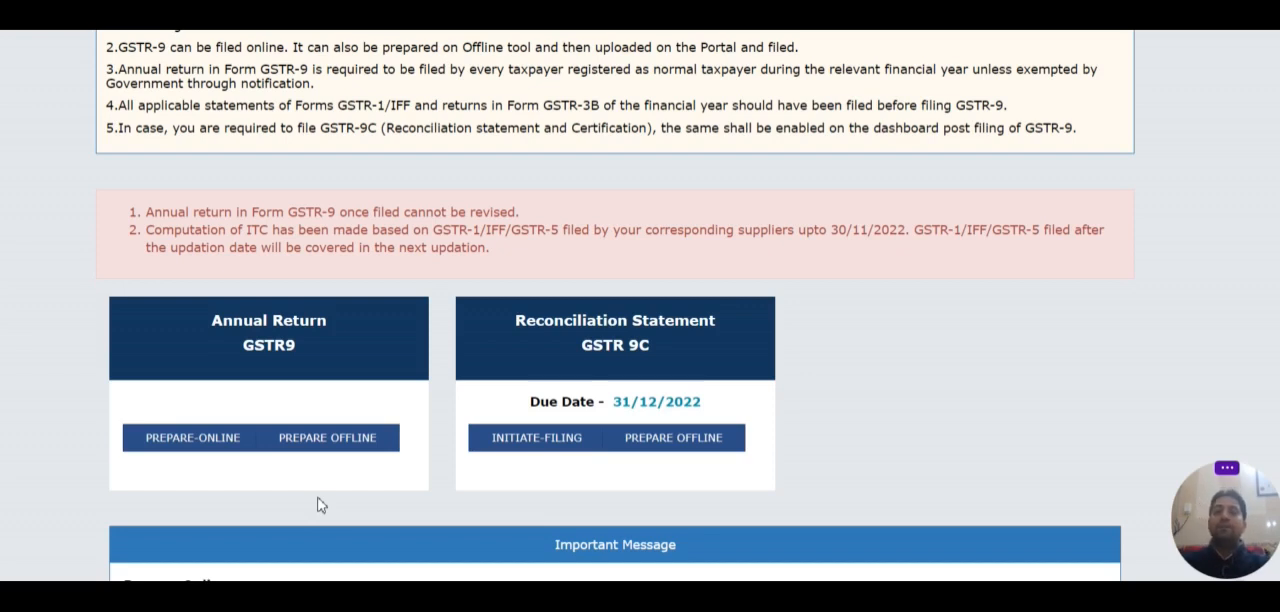
click(222, 447)
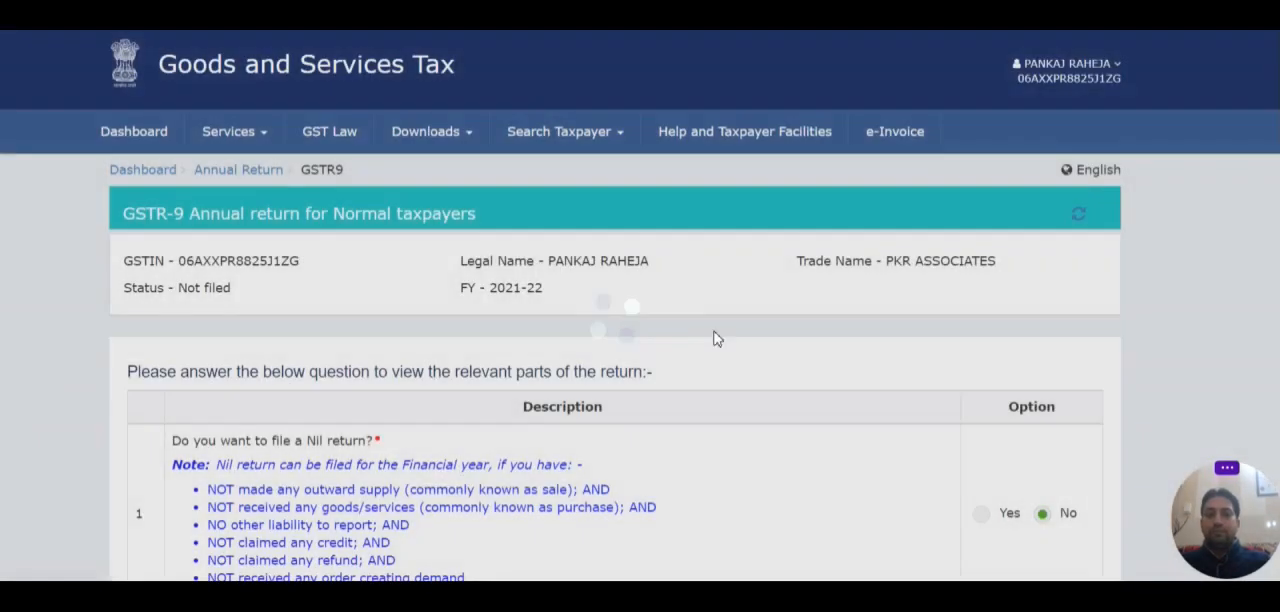
scroll(615, 400, down, 2)
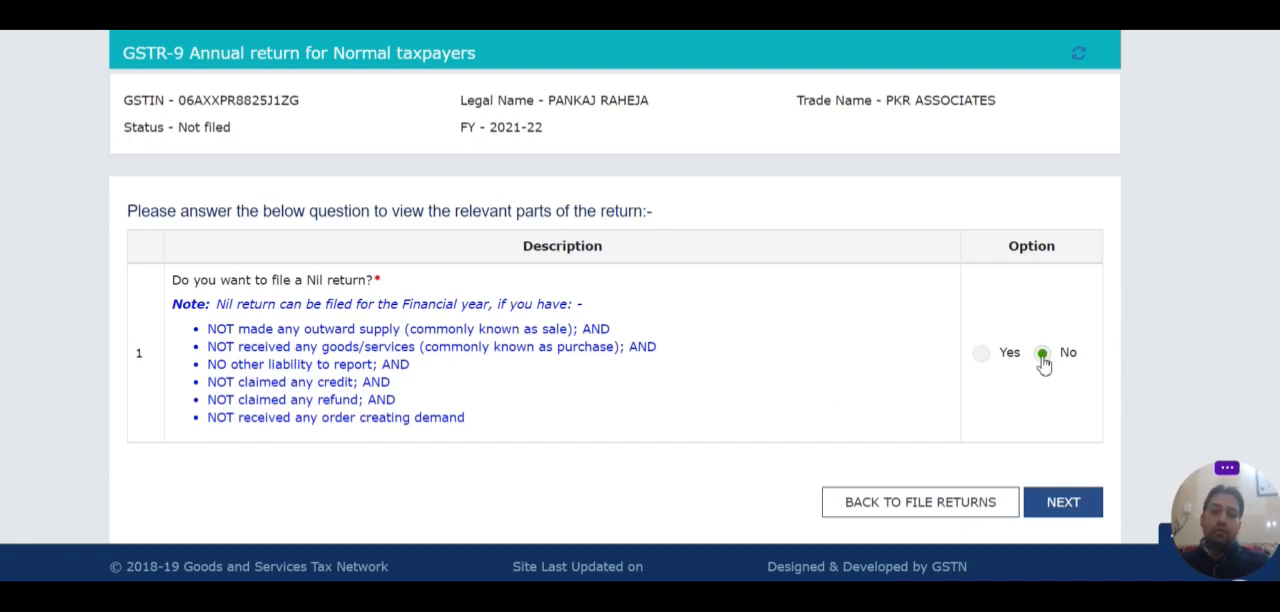
click(1068, 504)
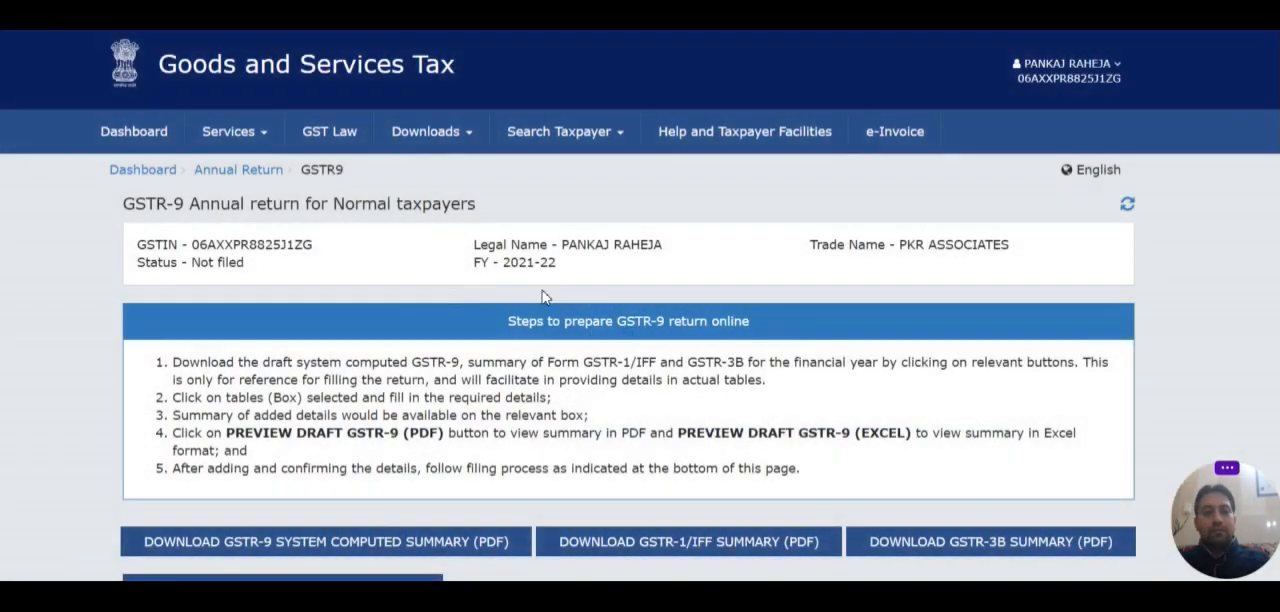
Step: Review the steps for preparing the GSTR-9 return online and the table summaries, and download the GSTR-1/IFF summary as a PDF
scroll(543, 295, down, 4)
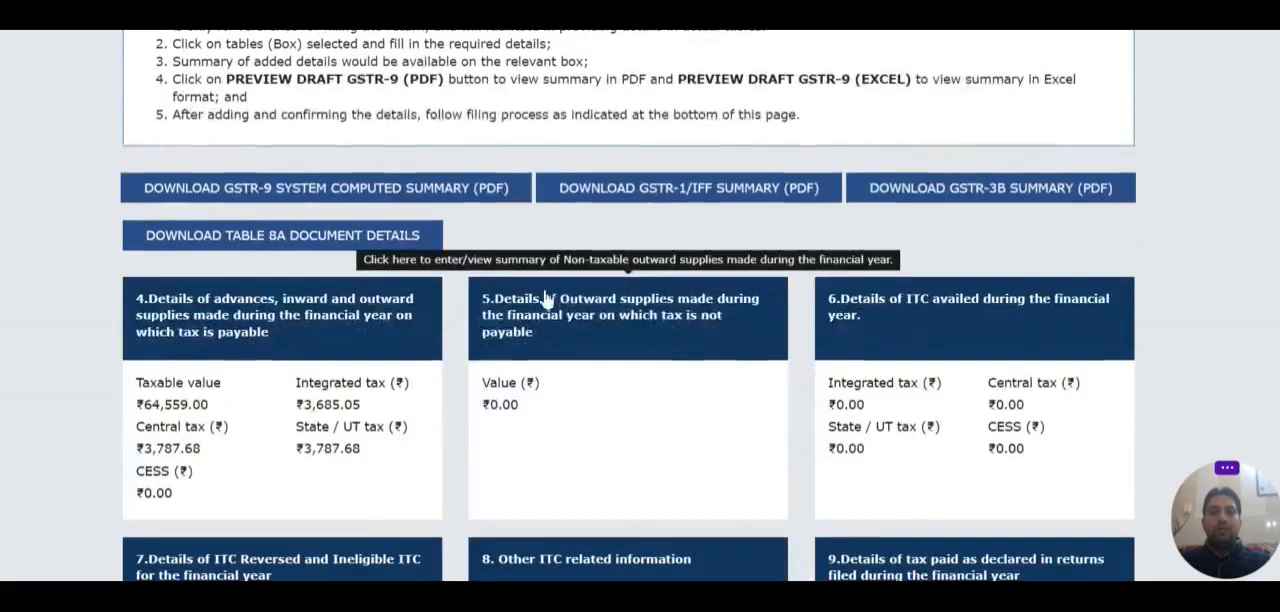
scroll(545, 297, up, 1)
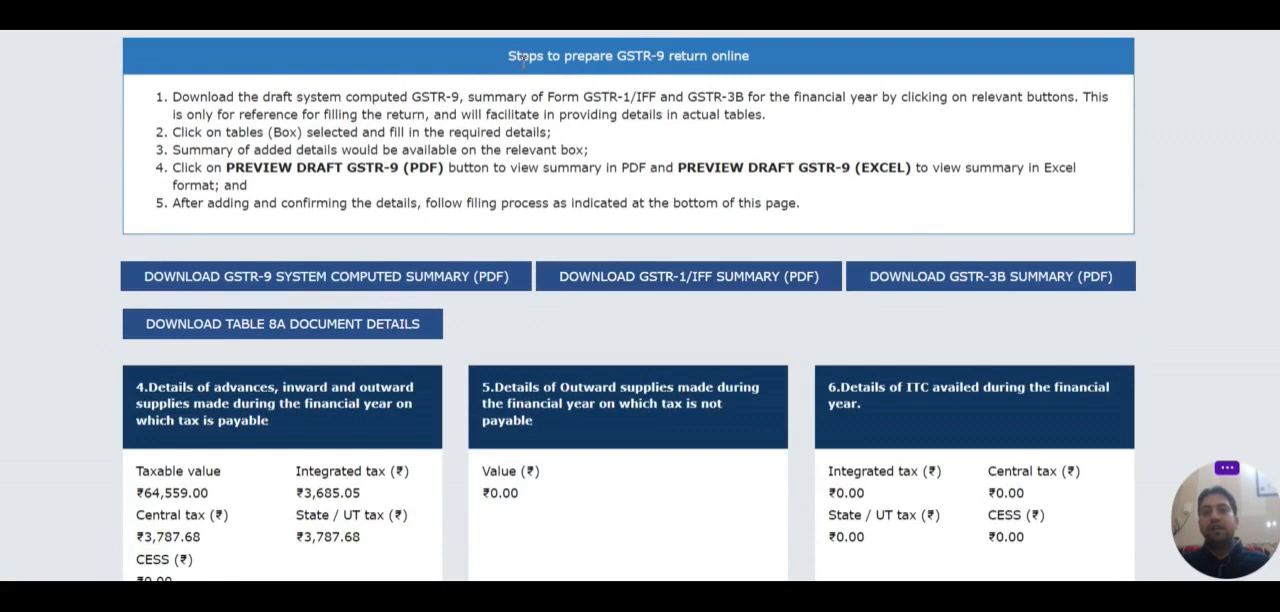
drag(507, 58, 632, 62)
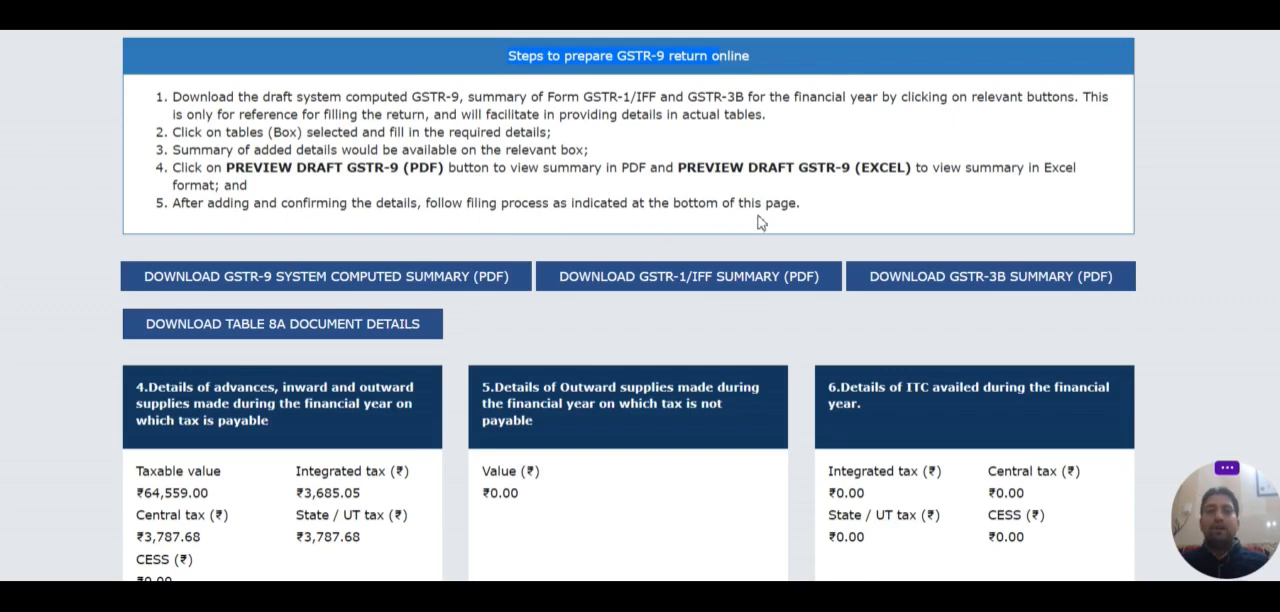
scroll(762, 320, down, 1)
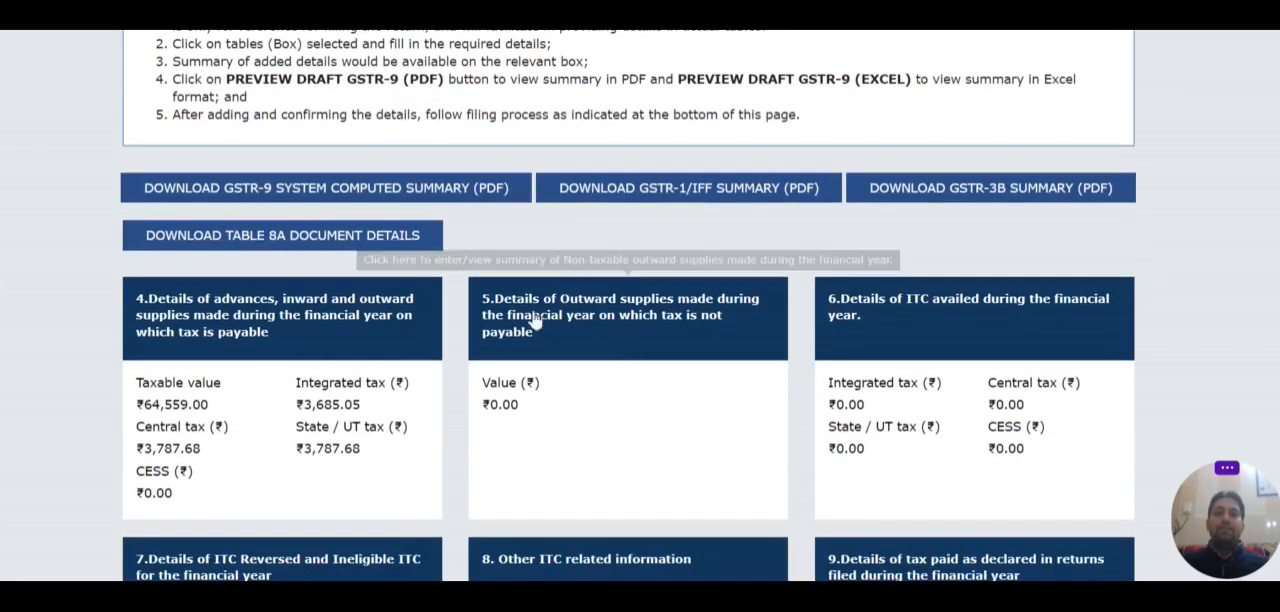
scroll(540, 272, up, 1)
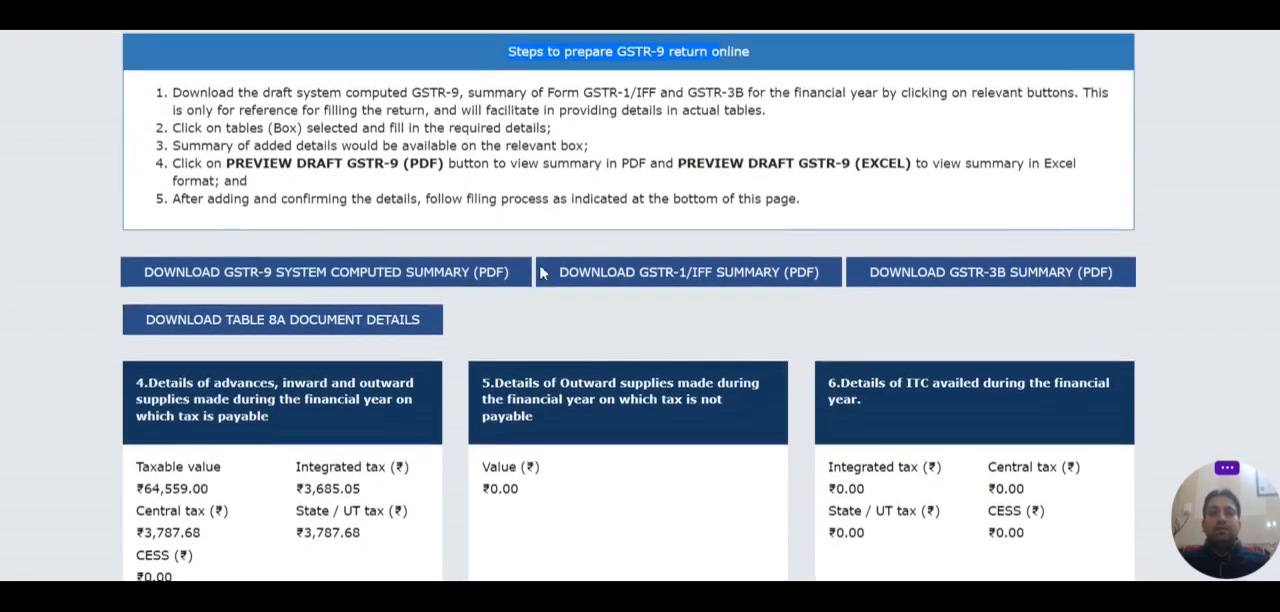
scroll(540, 272, down, 2)
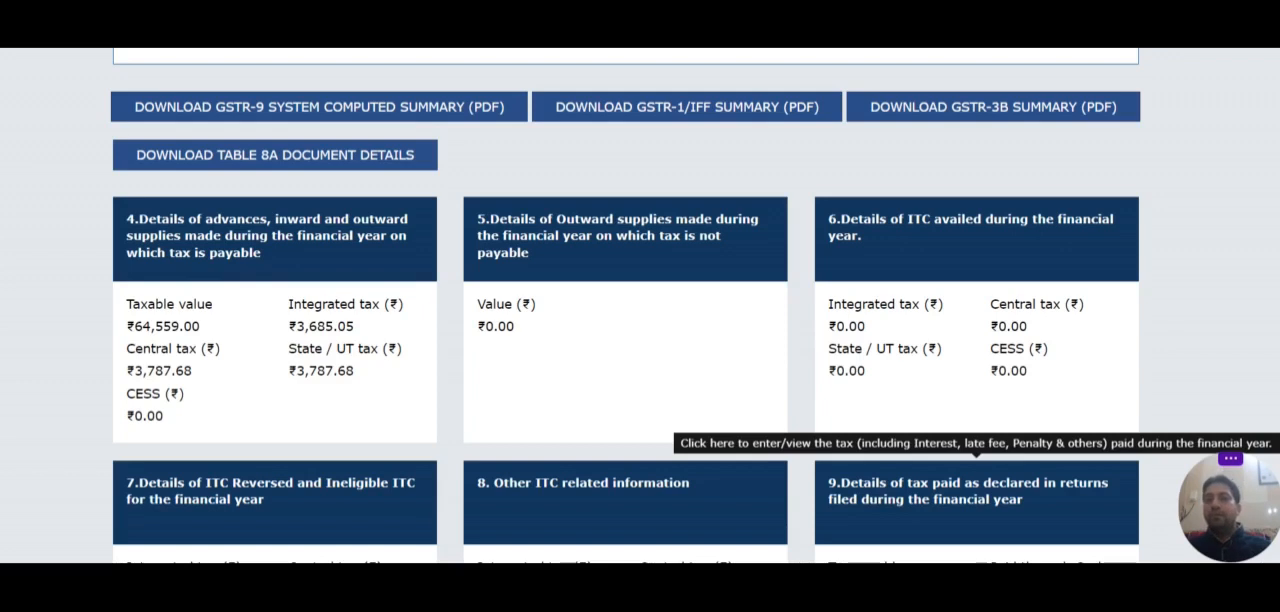
click(701, 118)
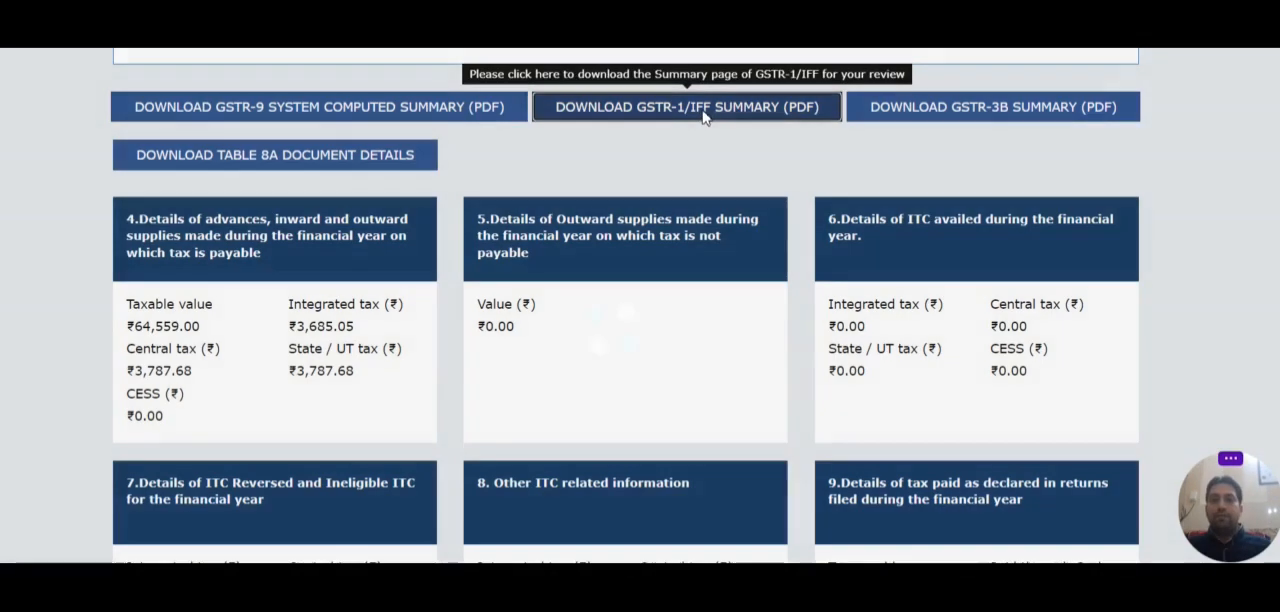
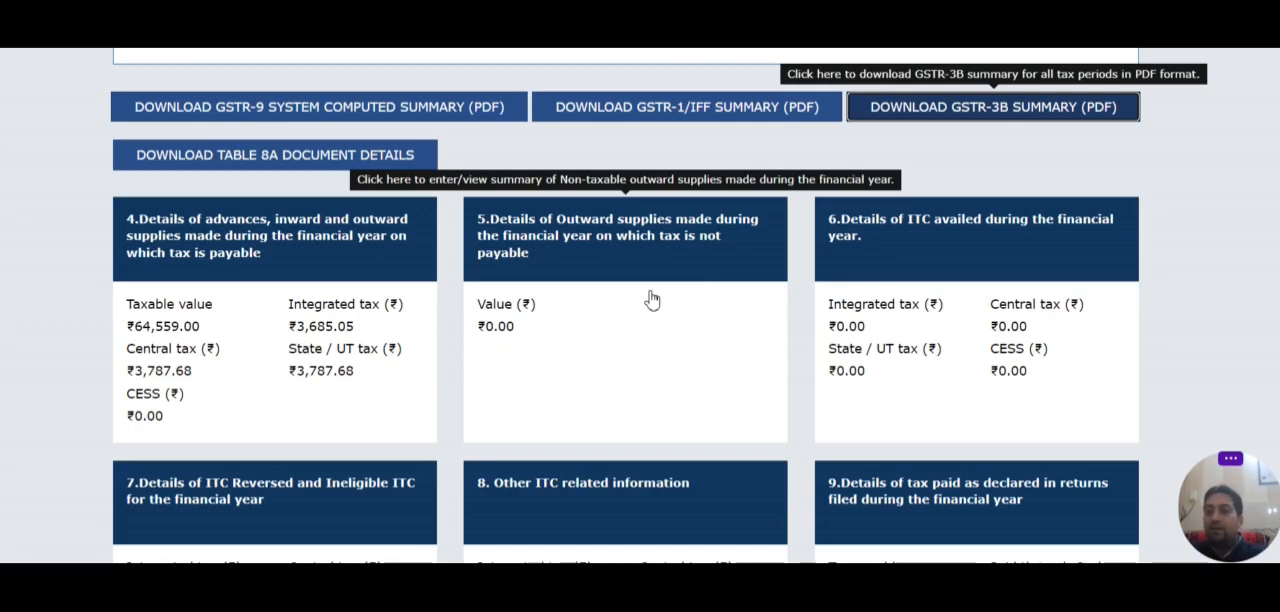
Step: Examine the GSTR-9 table summaries from table 4 through table 19, including ITC, tax paid, demands and refunds, HSN summaries and late fee
scroll(655, 297, down, 2)
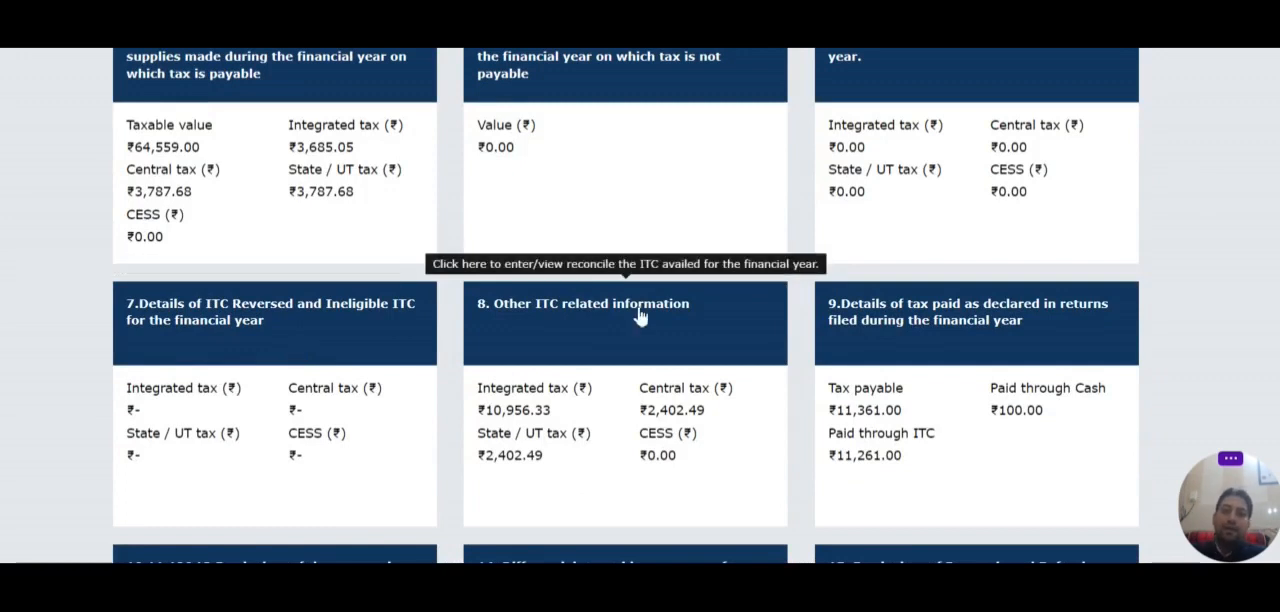
scroll(717, 383, down, 2)
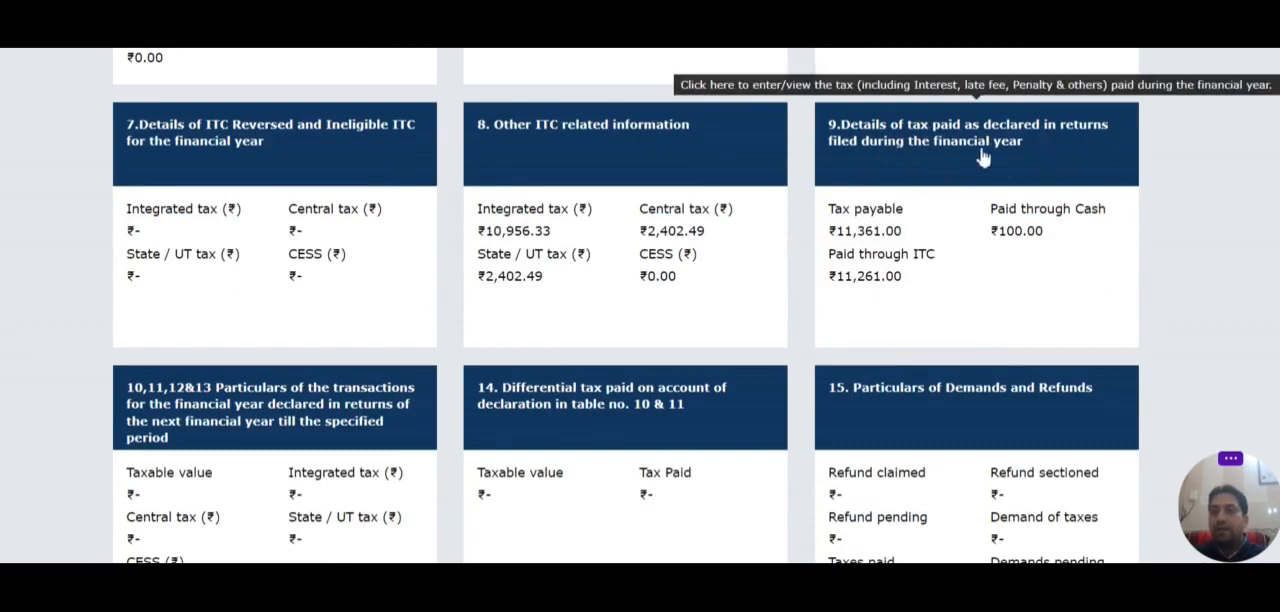
scroll(502, 398, down, 2)
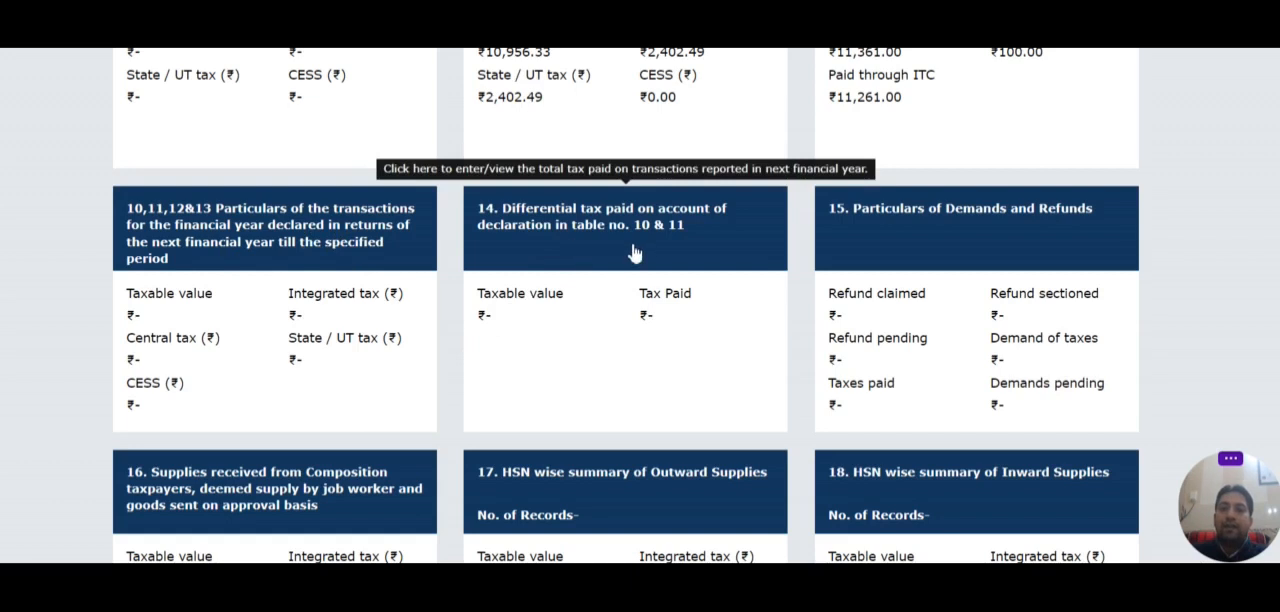
scroll(830, 310, down, 1)
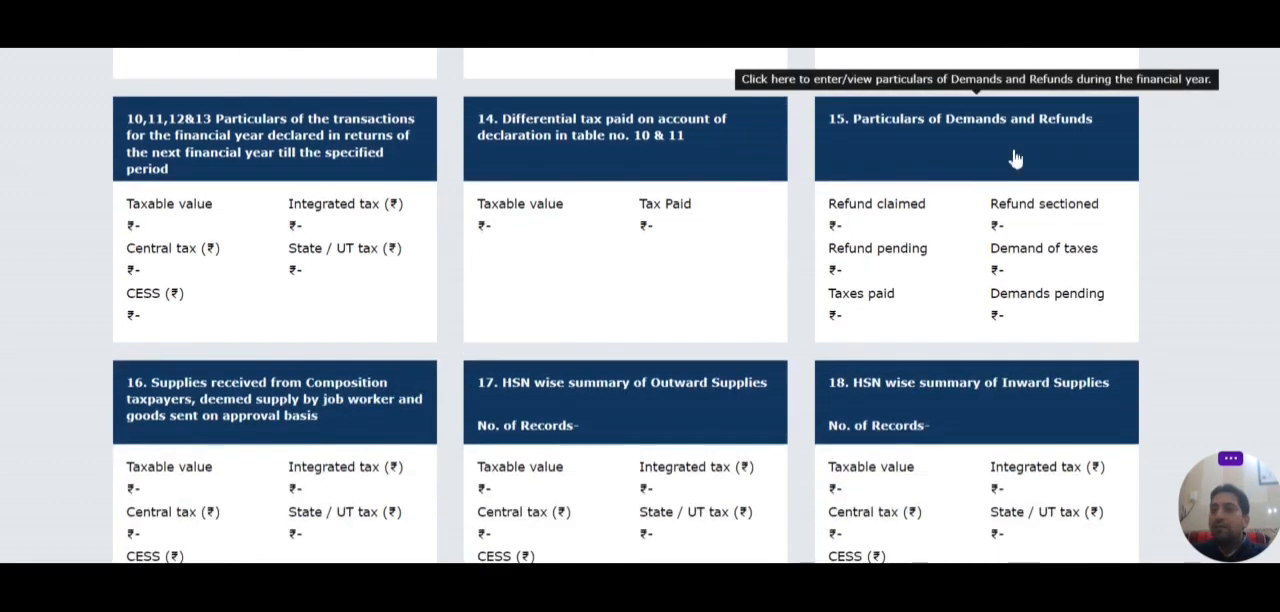
scroll(1005, 198, down, 2)
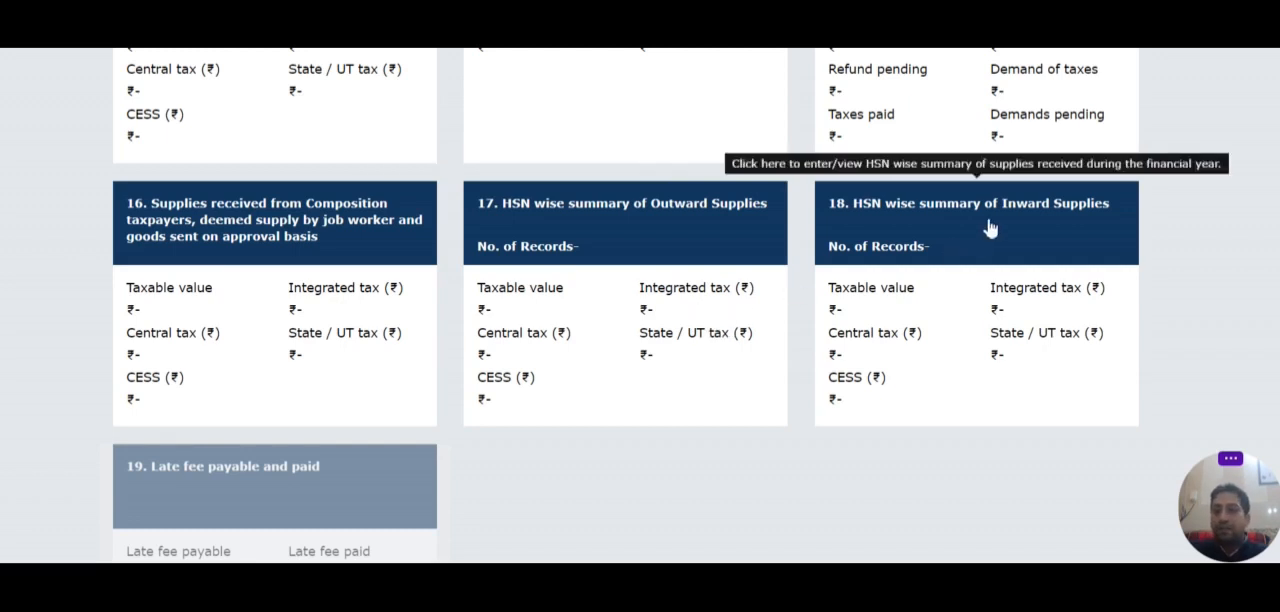
scroll(720, 428, down, 3)
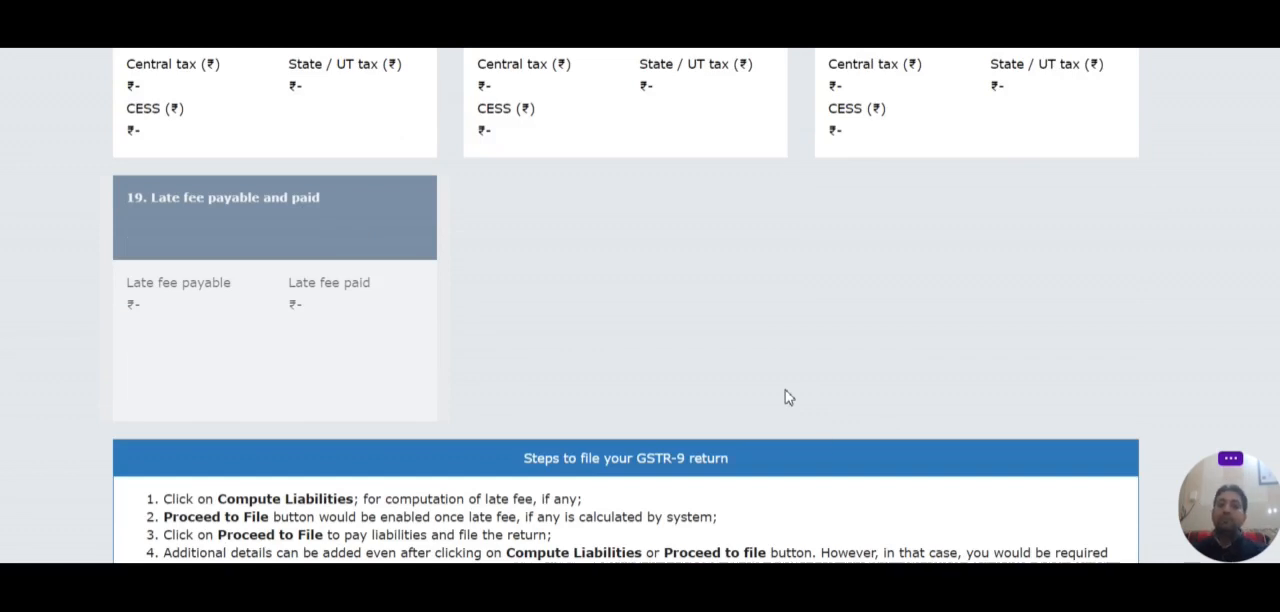
scroll(810, 403, up, 8)
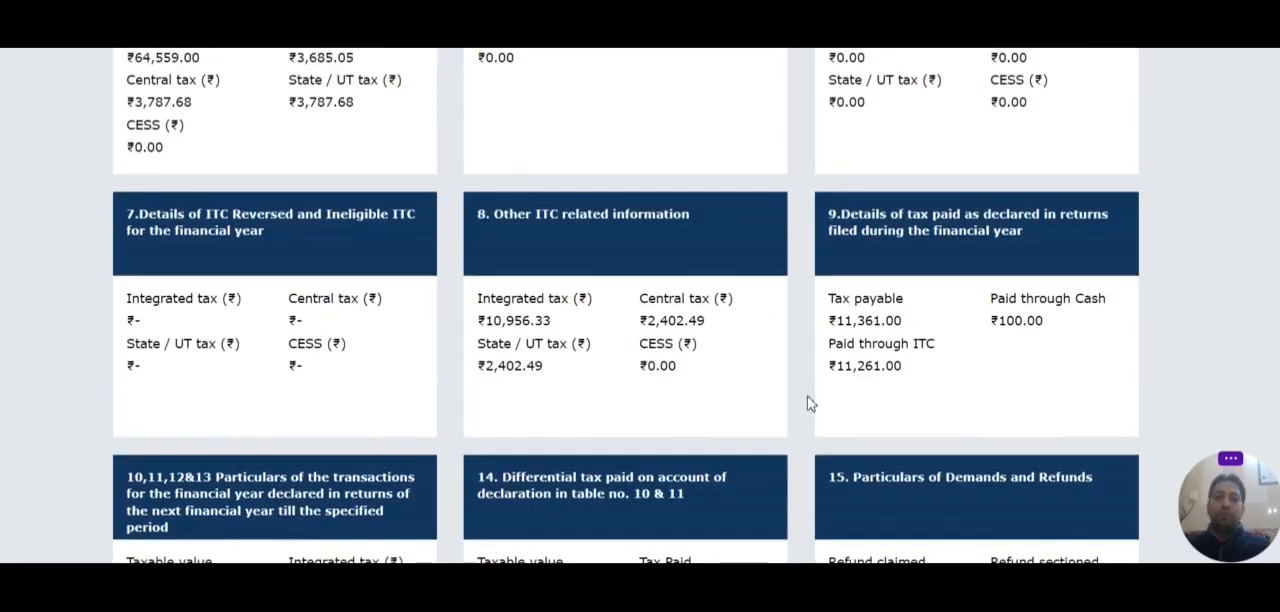
scroll(805, 401, up, 3)
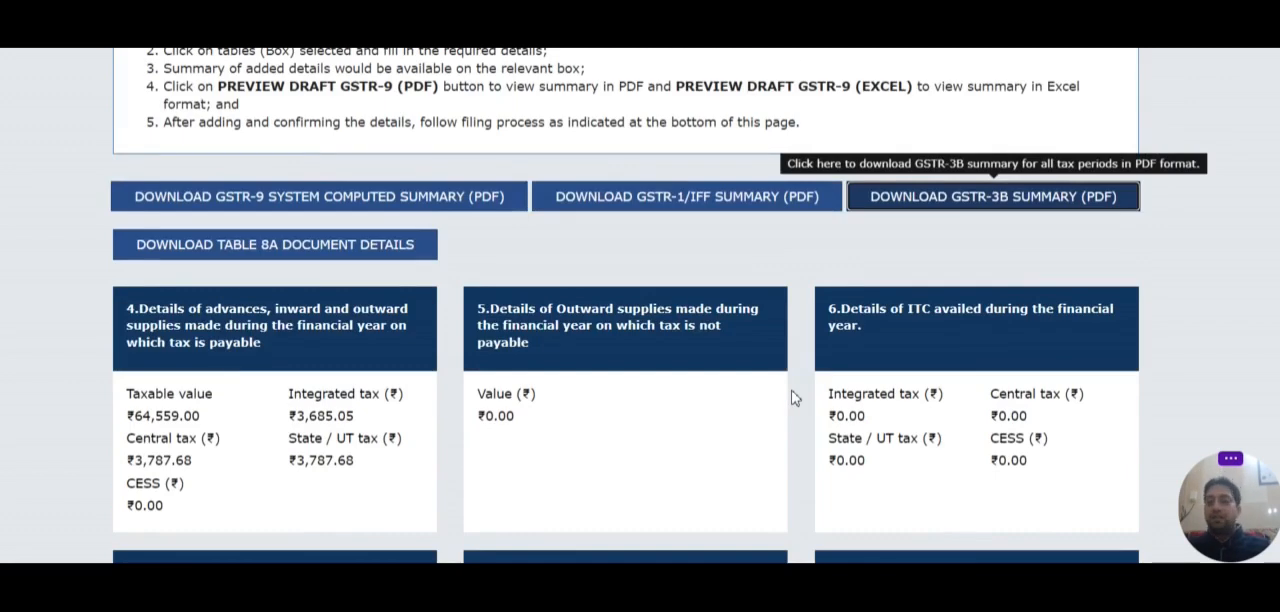